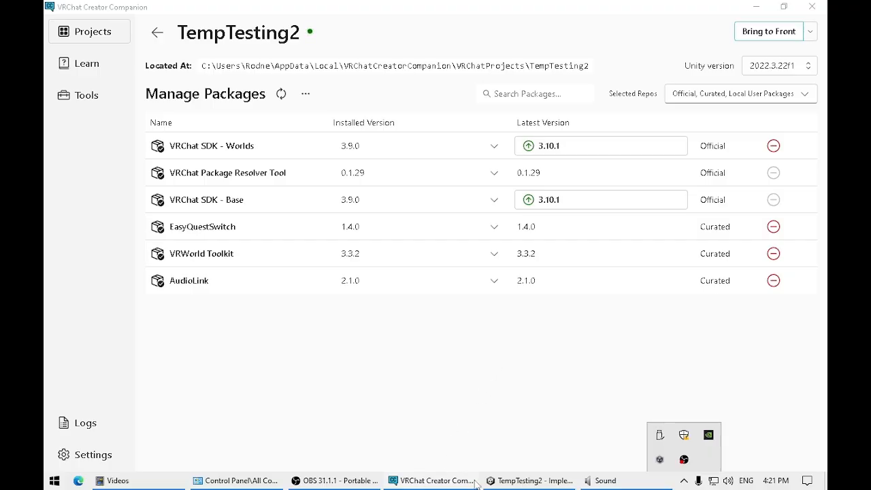
Step: Switch to the Unity editor and save the scene as ImplementVideoPlayer.unity in Assets, replacing the existing file
{"action": "left_click", "coordinate": [530, 481]}
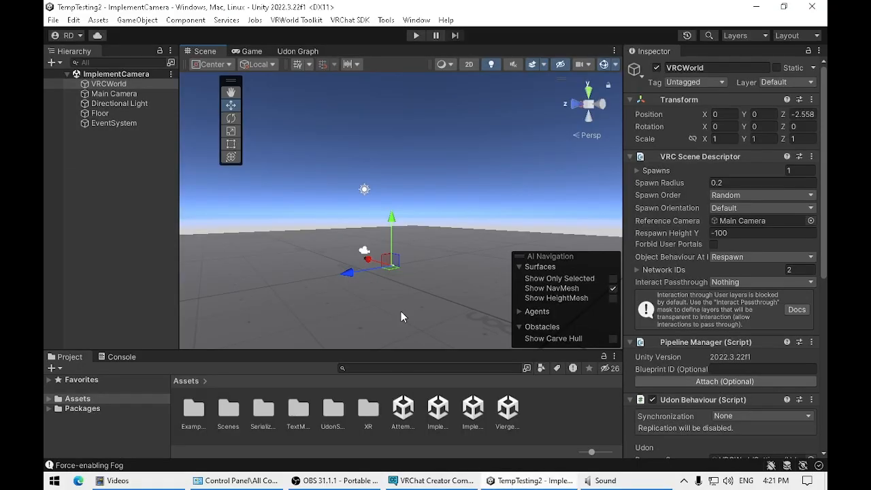
{"action": "mouse_move", "coordinate": [450, 290]}
{"action": "middle_mouse_down"}
{"action": "mouse_move", "coordinate": [446, 319]}
{"action": "mouse_move", "coordinate": [457, 299]}
{"action": "mouse_move", "coordinate": [447, 301]}
{"action": "middle_mouse_up"}
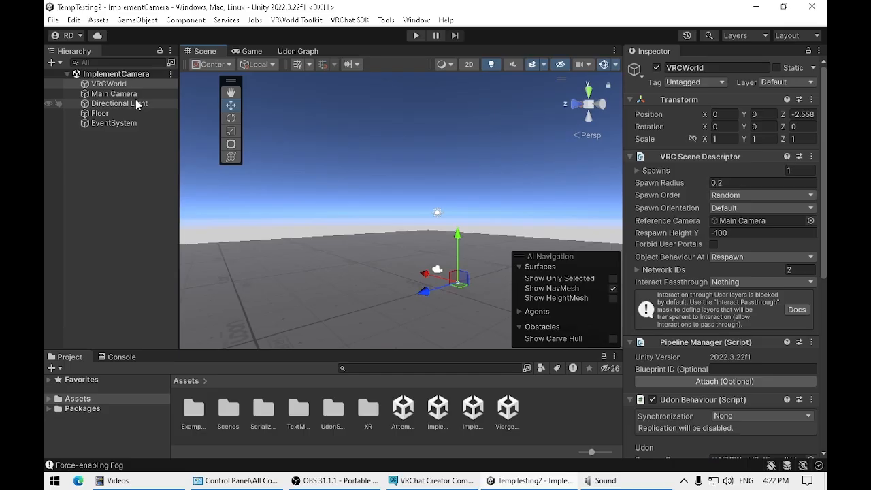
{"action": "left_click", "coordinate": [53, 21]}
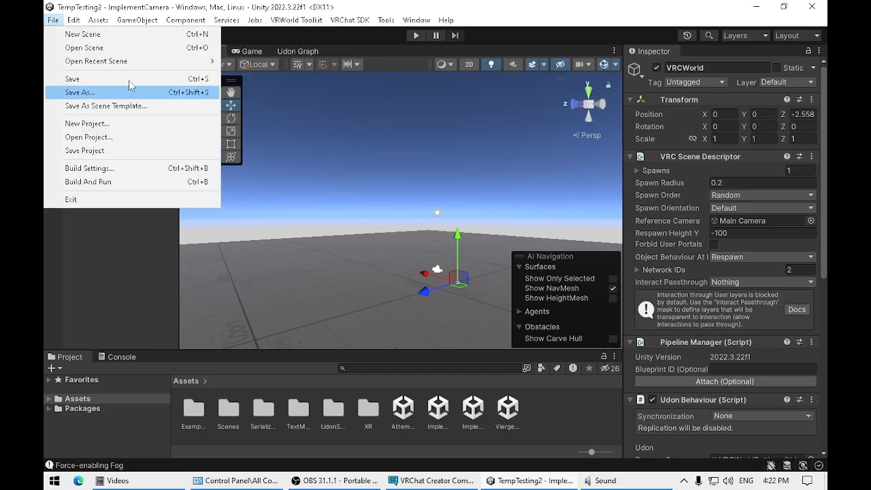
{"action": "left_click", "coordinate": [77, 92]}
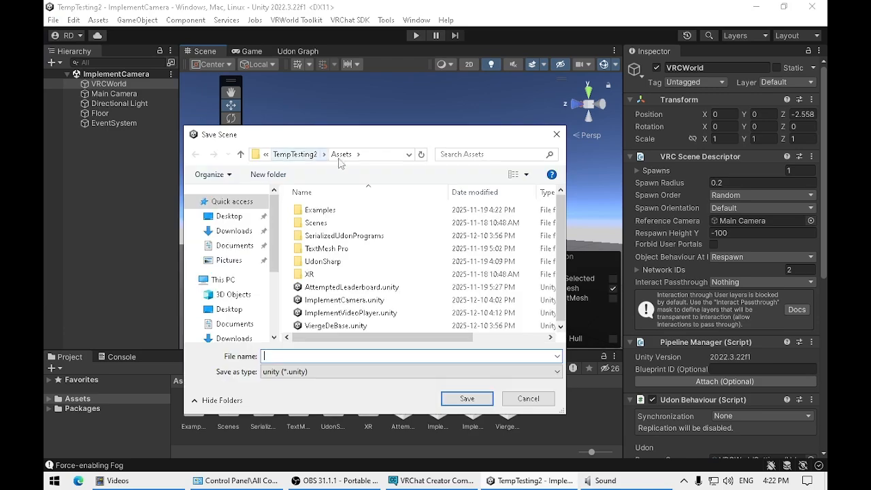
{"action": "left_click", "coordinate": [374, 315]}
{"action": "left_click", "coordinate": [467, 399]}
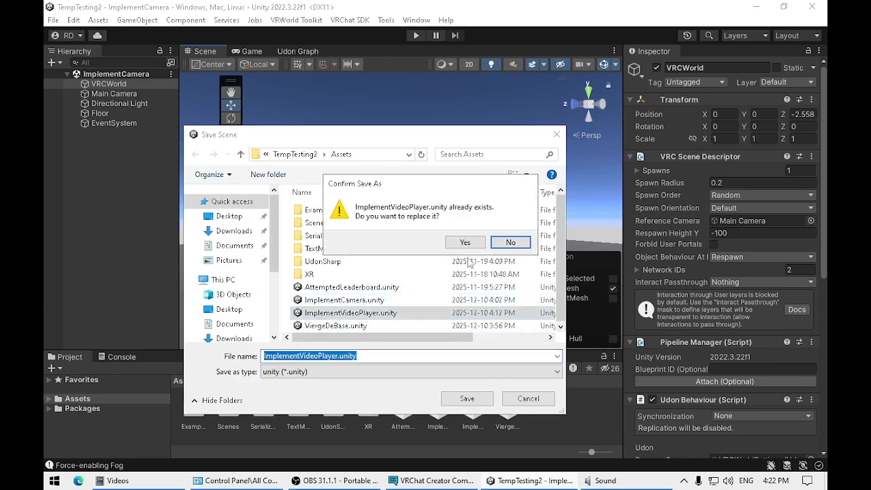
{"action": "left_click", "coordinate": [465, 242]}
Step: Look around the empty scene and inspect the Main Camera and VRCWorld objects
{"action": "middle_click_drag", "start_coordinate": [321, 305], "coordinate": [340, 288]}
{"action": "right_click_drag", "start_coordinate": [341, 290], "coordinate": [434, 303]}
{"action": "middle_click_drag", "start_coordinate": [376, 300], "coordinate": [440, 304]}
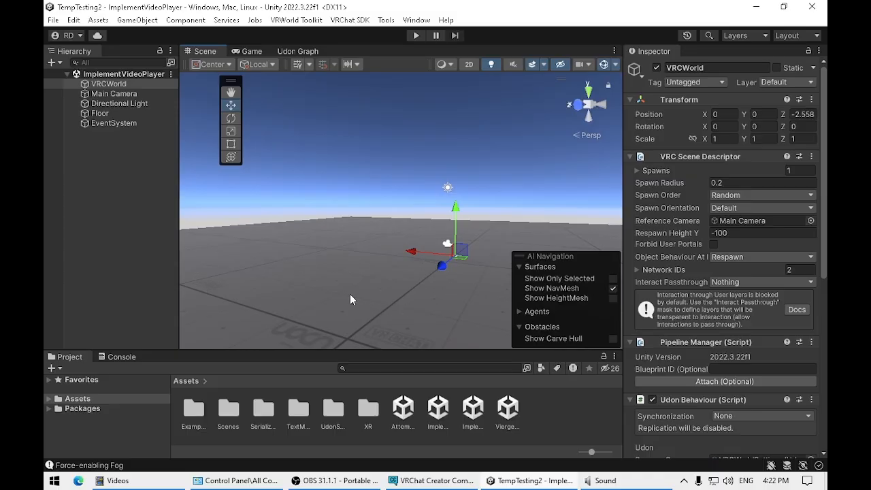
{"action": "left_click", "coordinate": [125, 94]}
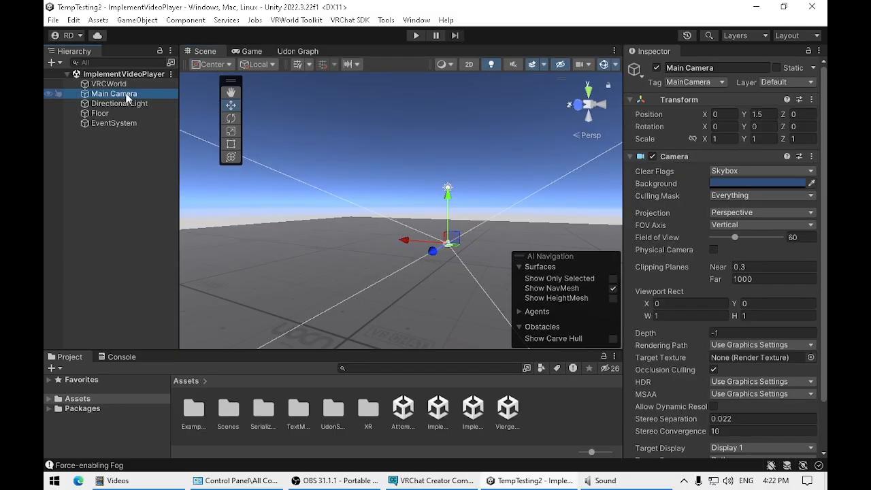
{"action": "left_click", "coordinate": [125, 85]}
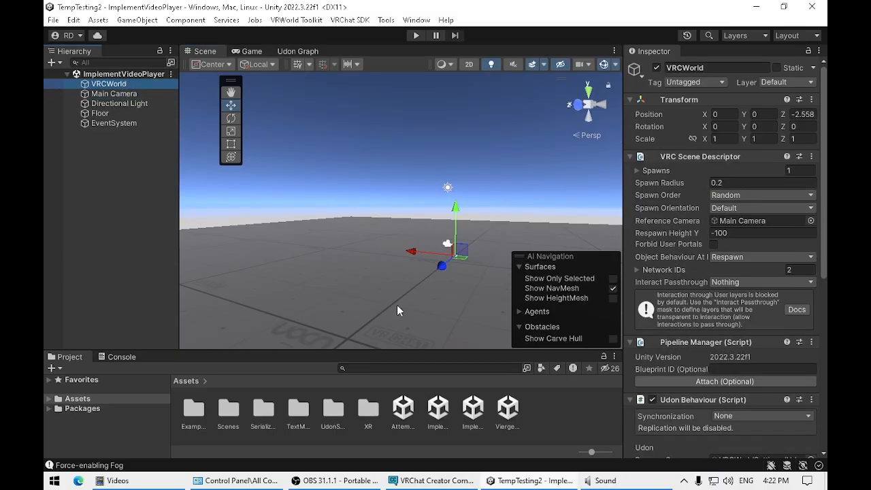
{"action": "middle_click_drag", "start_coordinate": [401, 292], "coordinate": [345, 298]}
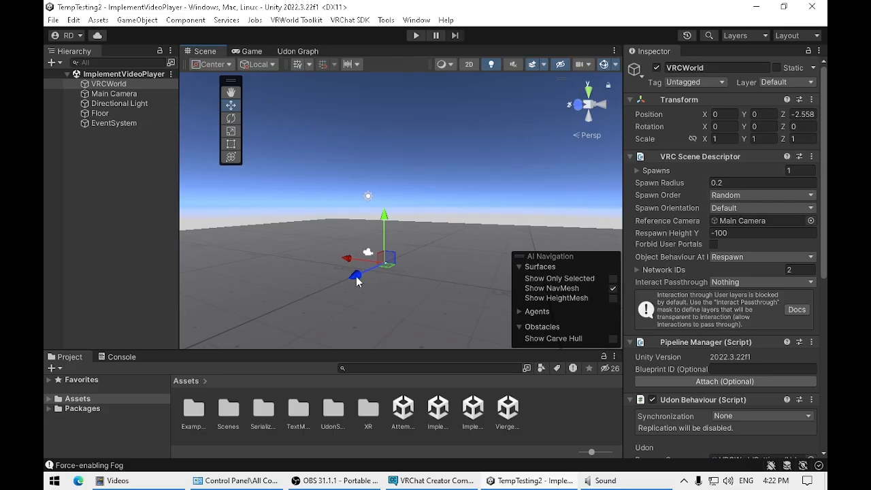
{"action": "mouse_move", "coordinate": [383, 299]}
{"action": "middle_mouse_down"}
{"action": "mouse_move", "coordinate": [393, 284]}
{"action": "mouse_move", "coordinate": [398, 296]}
{"action": "middle_mouse_up"}
{"action": "right_click_drag", "start_coordinate": [435, 298], "coordinate": [360, 284]}
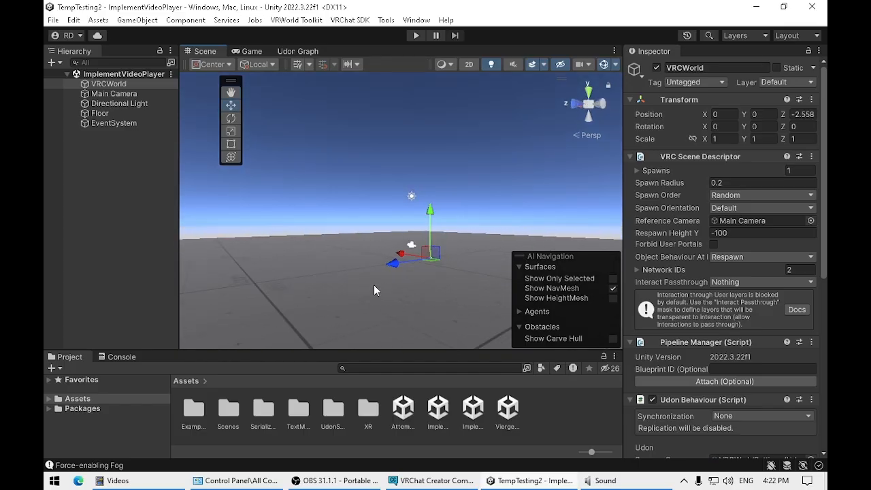
{"action": "middle_click_drag", "start_coordinate": [383, 285], "coordinate": [388, 292]}
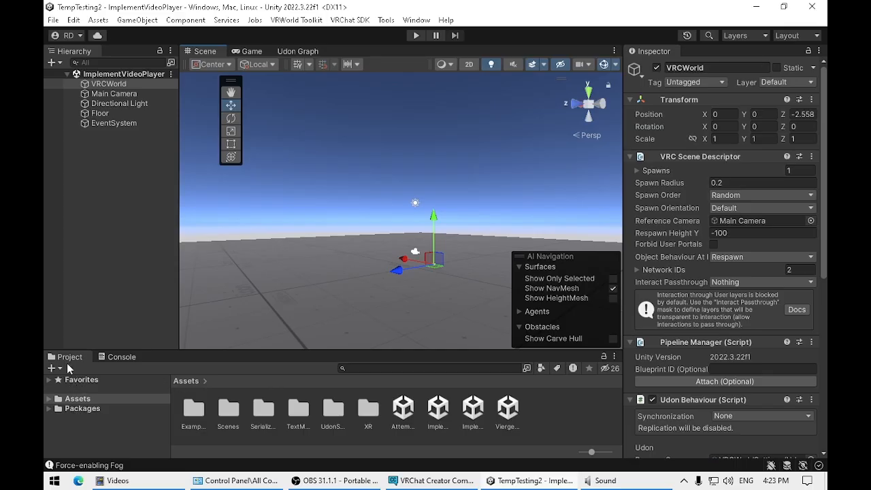
Step: Search the project assets for "videopla" and open the VideoPlayers prefab folder
{"action": "left_click", "coordinate": [391, 370]}
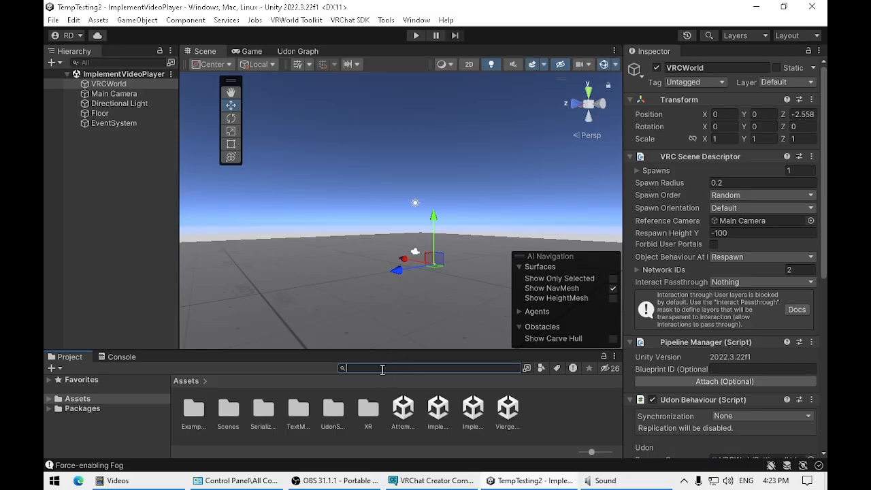
{"action": "type", "text": "videopla"}
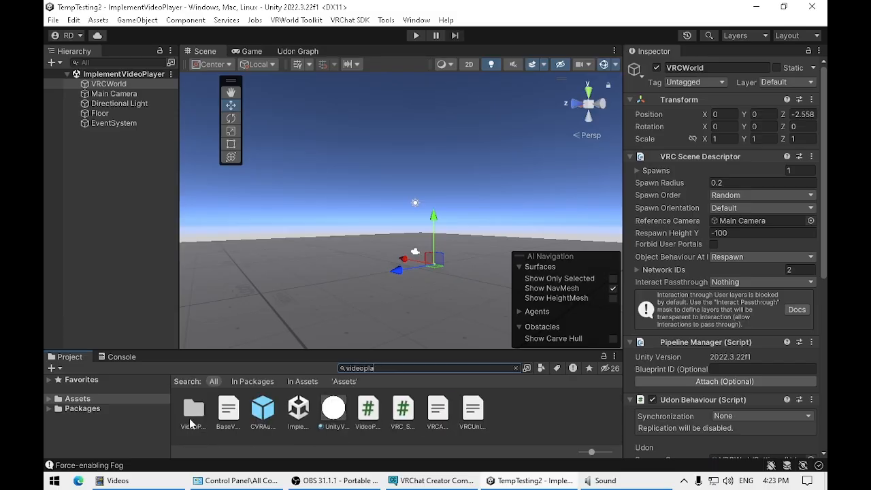
{"action": "left_click", "coordinate": [191, 415]}
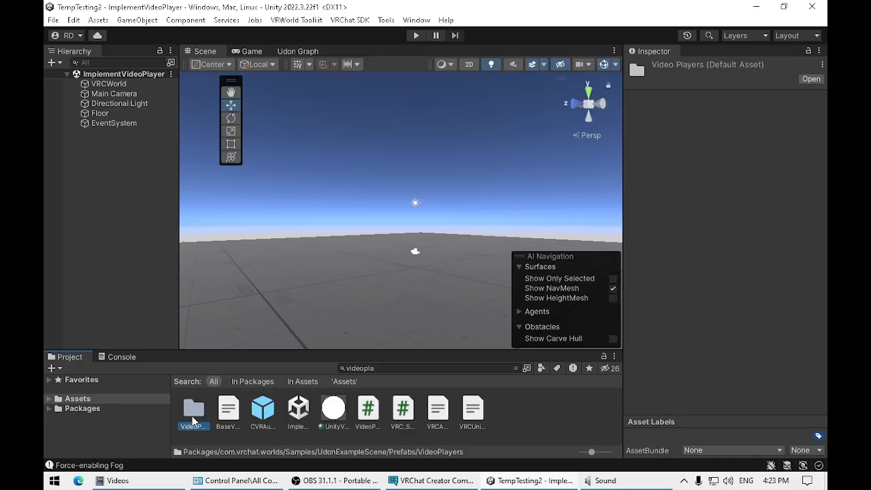
{"action": "double_click", "coordinate": [193, 417]}
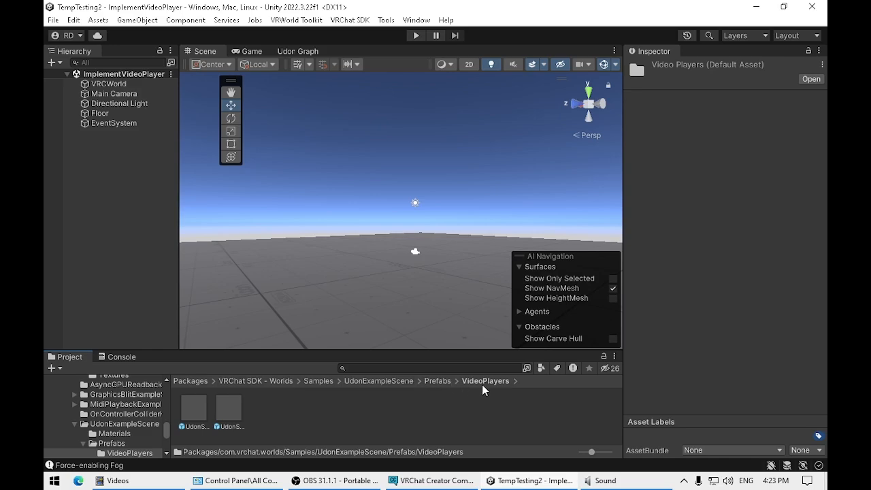
Step: Compare the UdonSyncPlayer (AVPro) and UdonSyncPlayer (Unity) prefabs, and check the VRCWorld object
{"action": "left_click", "coordinate": [194, 411]}
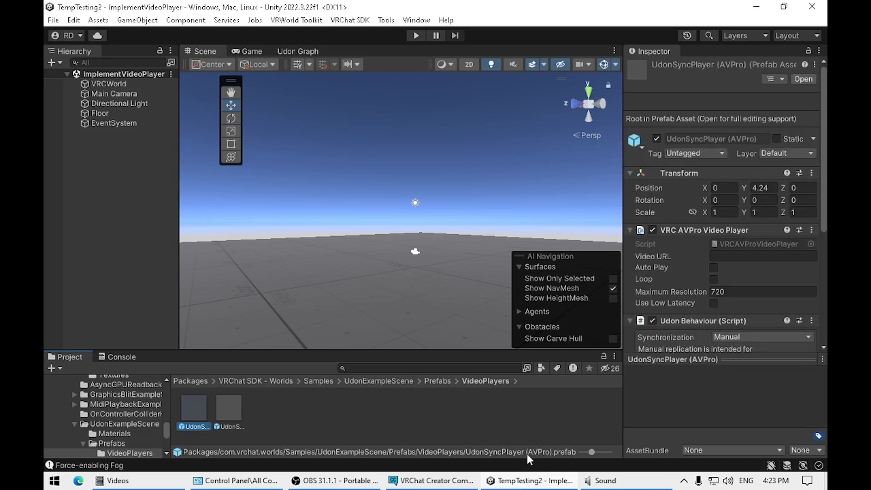
{"action": "left_click", "coordinate": [231, 411]}
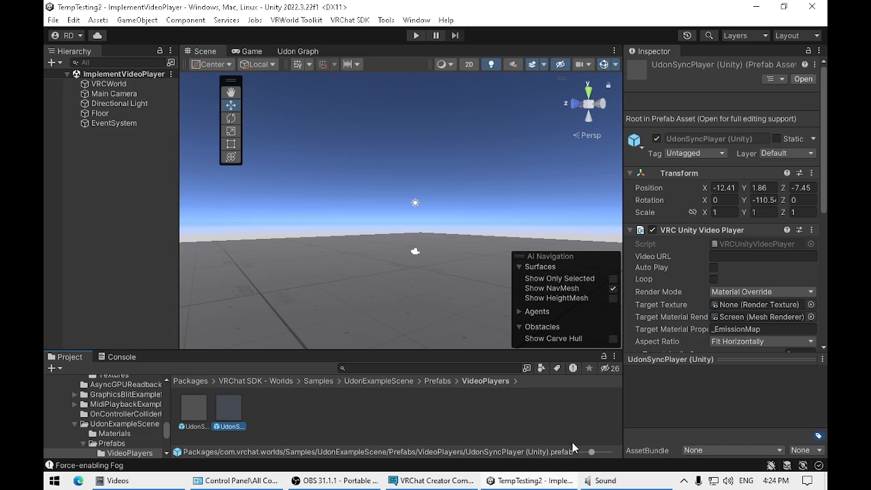
{"action": "left_click", "coordinate": [197, 412]}
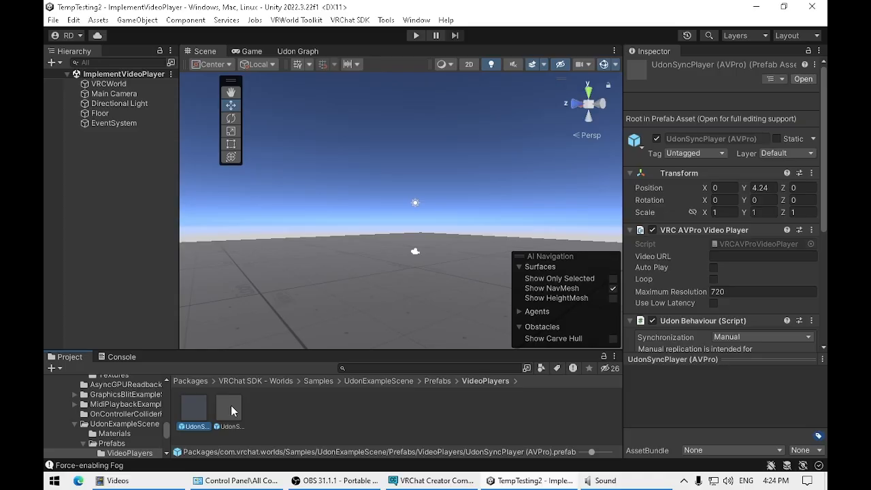
{"action": "left_click", "coordinate": [106, 83]}
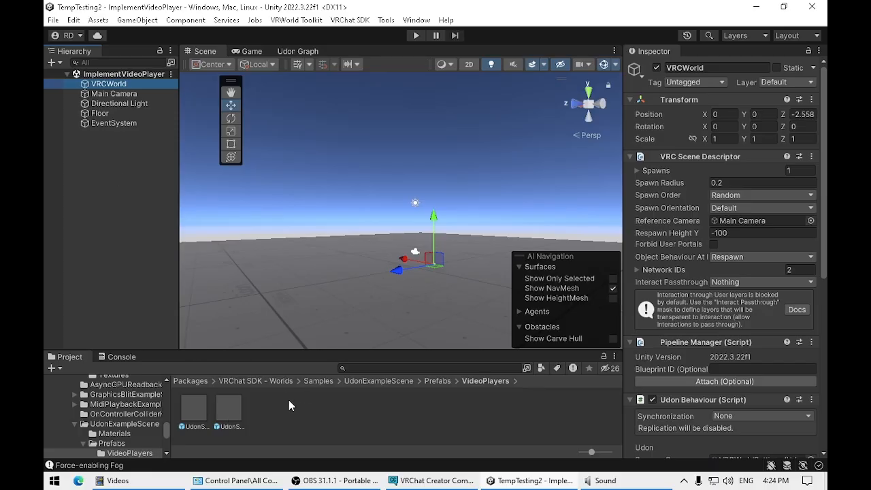
Step: Place the UdonSyncPlayer (Unity) prefab in the scene, on the floor near the VRCWorld spawn point
{"action": "left_click_drag", "start_coordinate": [231, 409], "coordinate": [242, 400]}
{"action": "left_click", "coordinate": [231, 413]}
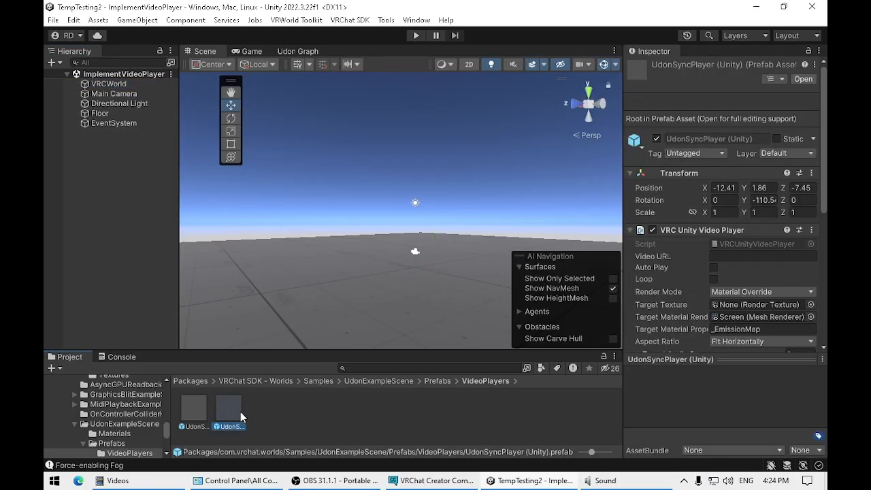
{"action": "left_click_drag", "start_coordinate": [240, 412], "coordinate": [330, 291]}
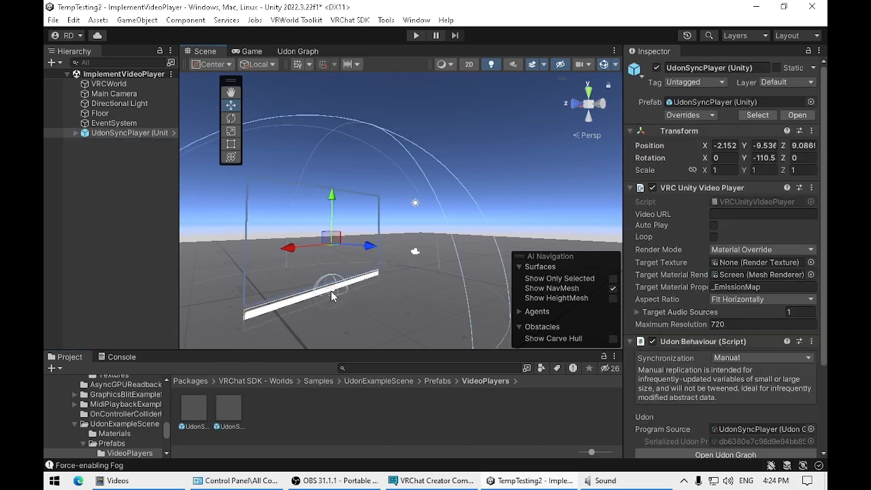
Step: Rotate the UdonSyncPlayer (Unity) object about its Y axis to about 3.2 degrees and check it against VRCWorld
{"action": "left_click", "coordinate": [130, 85]}
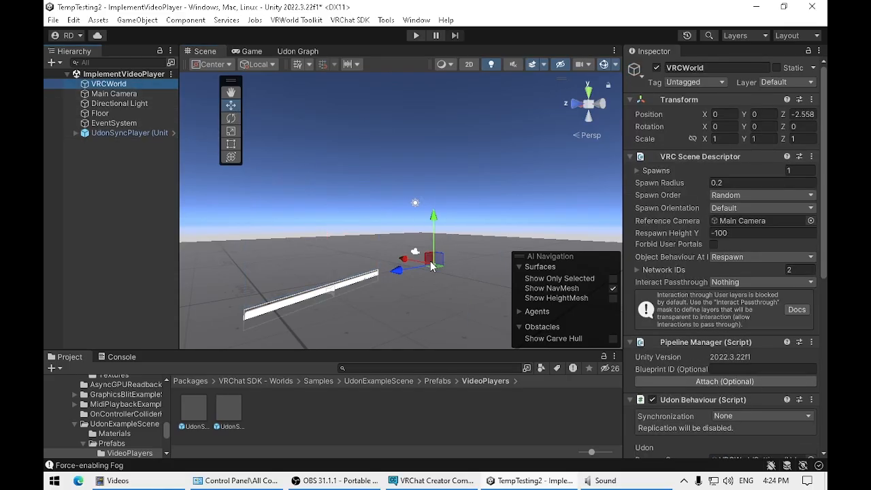
{"action": "left_click", "coordinate": [129, 134]}
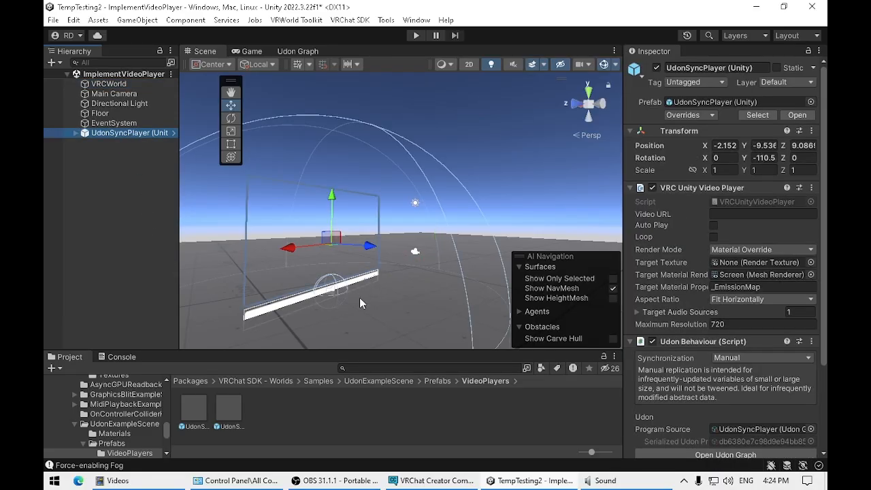
{"action": "left_click", "coordinate": [230, 118]}
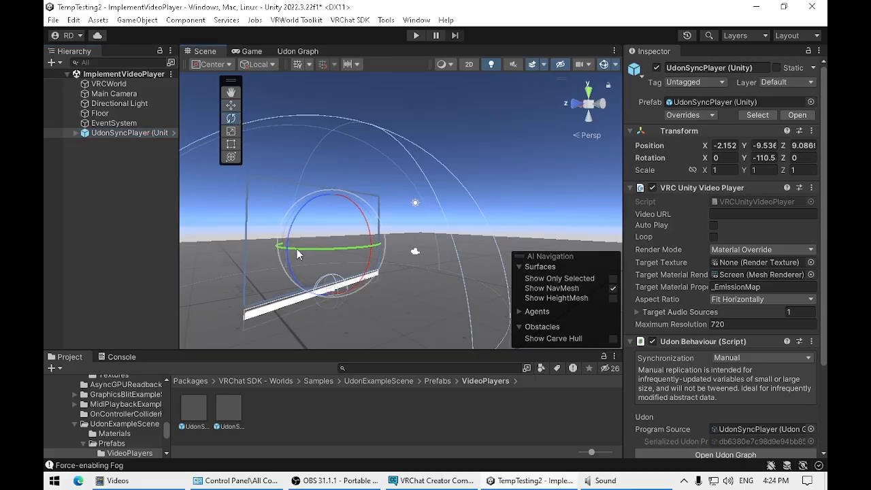
{"action": "left_click_drag", "start_coordinate": [298, 251], "coordinate": [113, 205]}
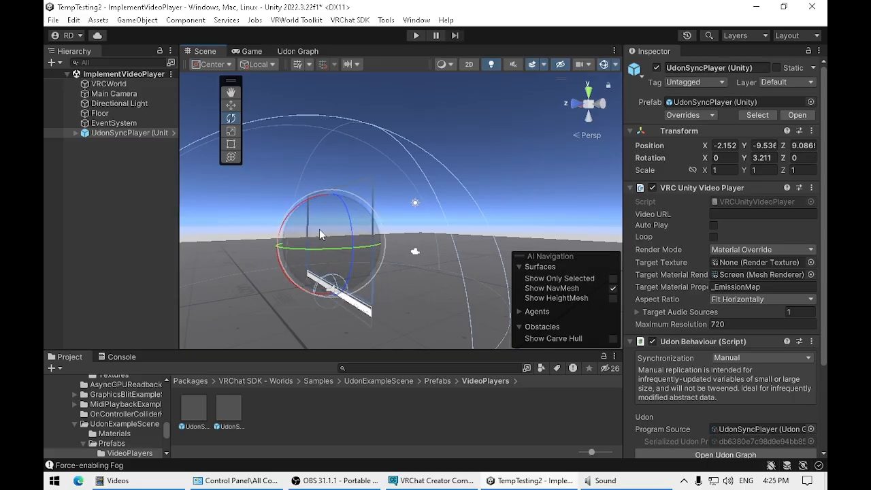
{"action": "left_click", "coordinate": [124, 85]}
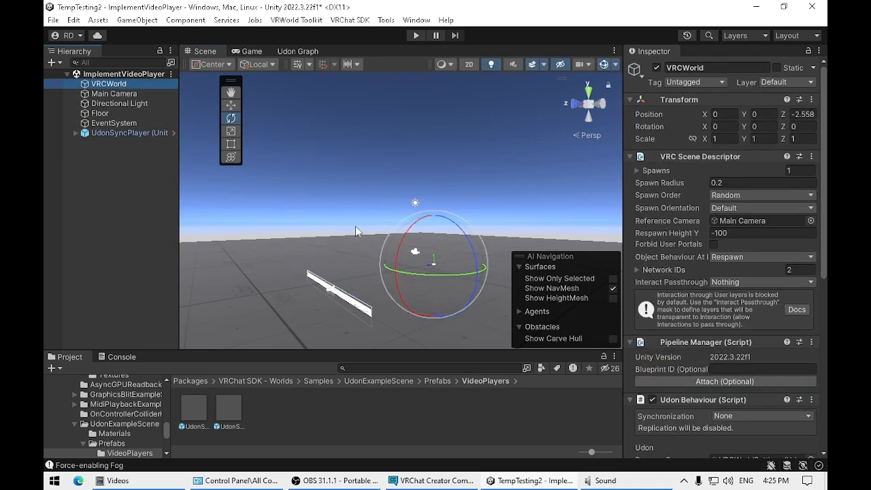
Step: Raise the UdonSyncPlayer (Unity) object to a Y position of about 0.89 so its URL bar clears the floor
{"action": "left_click", "coordinate": [231, 105]}
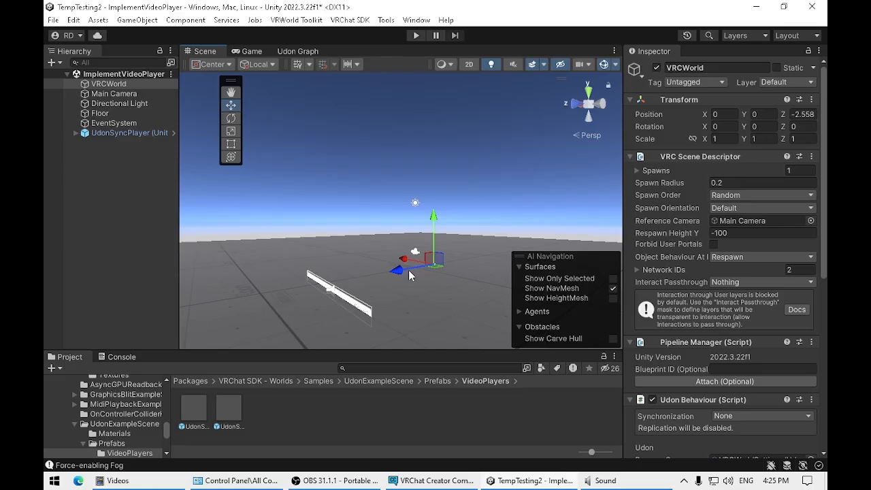
{"action": "left_click", "coordinate": [129, 132]}
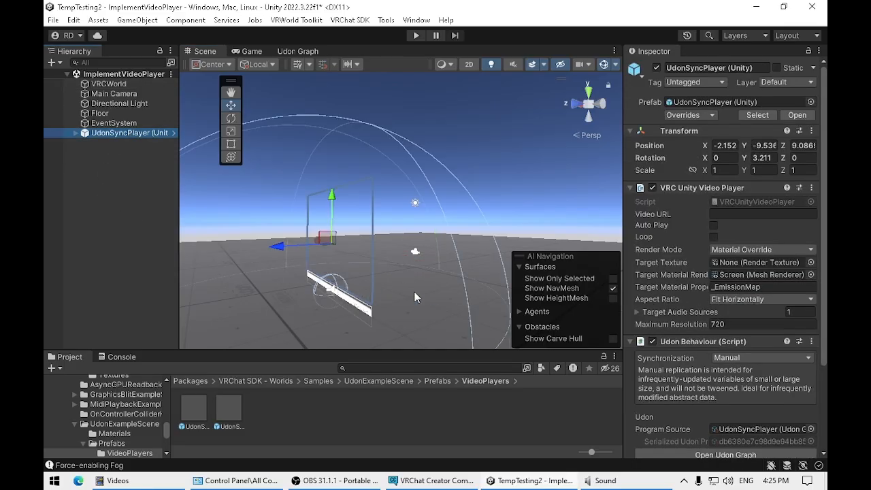
{"action": "right_click_drag", "start_coordinate": [436, 291], "coordinate": [287, 274]}
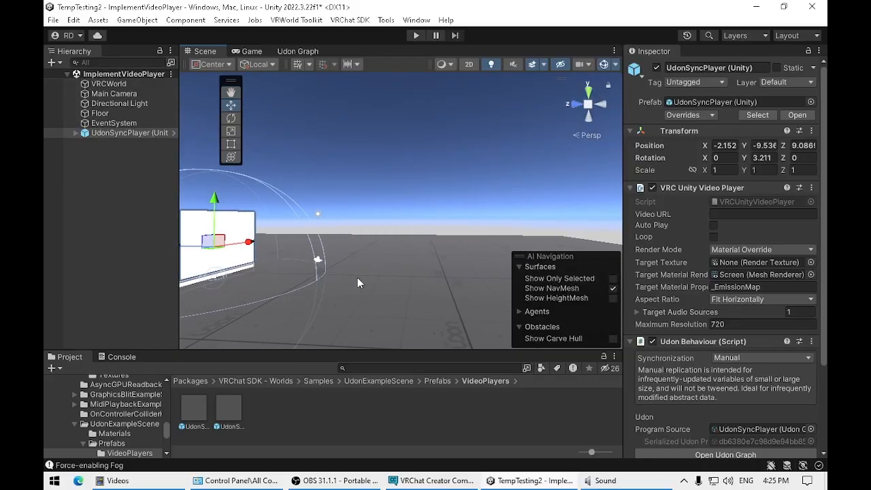
{"action": "middle_click_drag", "start_coordinate": [354, 278], "coordinate": [403, 284]}
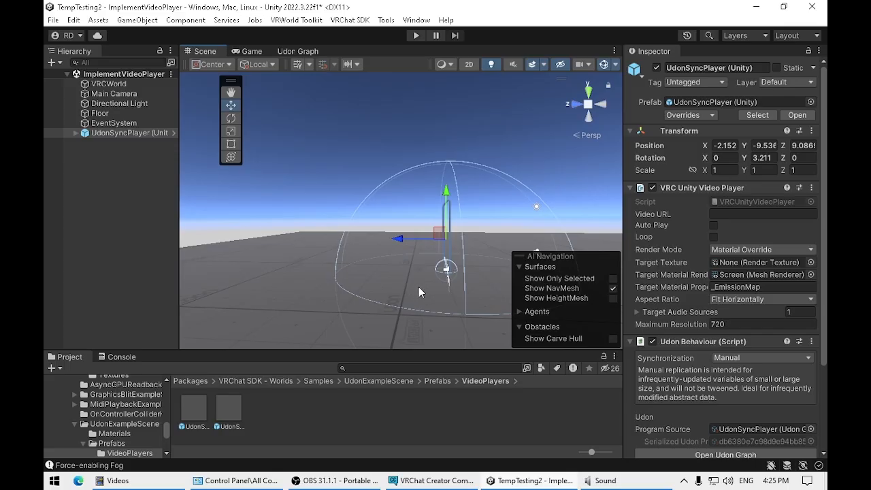
{"action": "middle_click_drag", "start_coordinate": [421, 287], "coordinate": [303, 318]}
{"action": "mouse_move", "coordinate": [372, 298]}
{"action": "left_mouse_down", "text": "alt"}
{"action": "mouse_move", "coordinate": [371, 309]}
{"action": "mouse_move", "coordinate": [378, 308]}
{"action": "left_mouse_up", "text": "alt"}
{"action": "scroll", "coordinate": [378, 308], "scroll_direction": "up", "scroll_amount": 5}
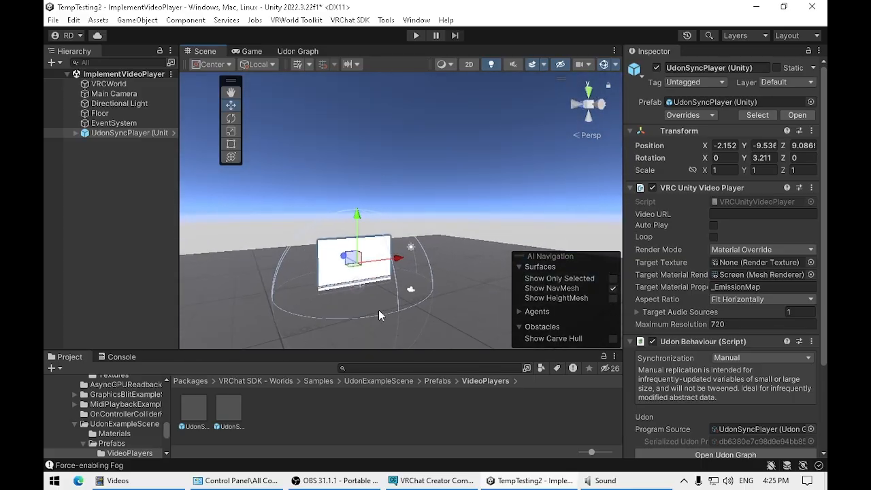
{"action": "scroll", "coordinate": [355, 308], "scroll_direction": "up", "scroll_amount": 3}
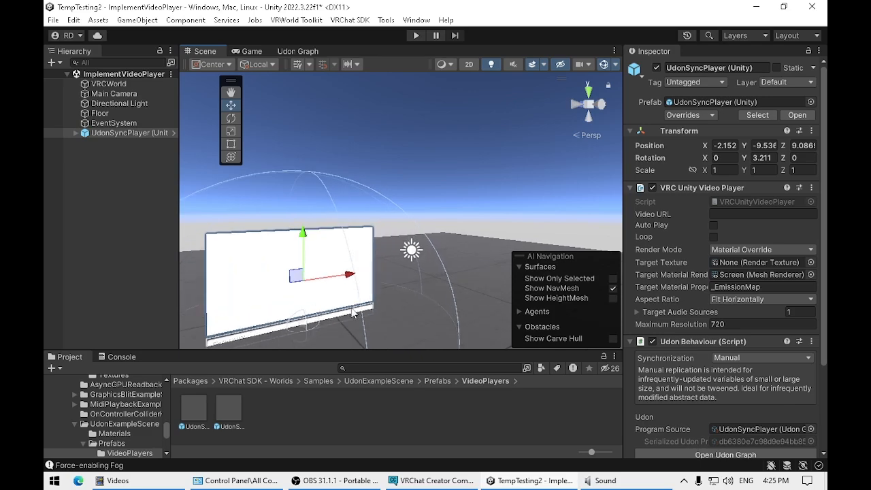
{"action": "middle_click_drag", "start_coordinate": [355, 309], "coordinate": [390, 248]}
{"action": "middle_click_drag", "start_coordinate": [356, 283], "coordinate": [414, 281]}
{"action": "scroll", "coordinate": [396, 283], "scroll_direction": "up", "scroll_amount": 3}
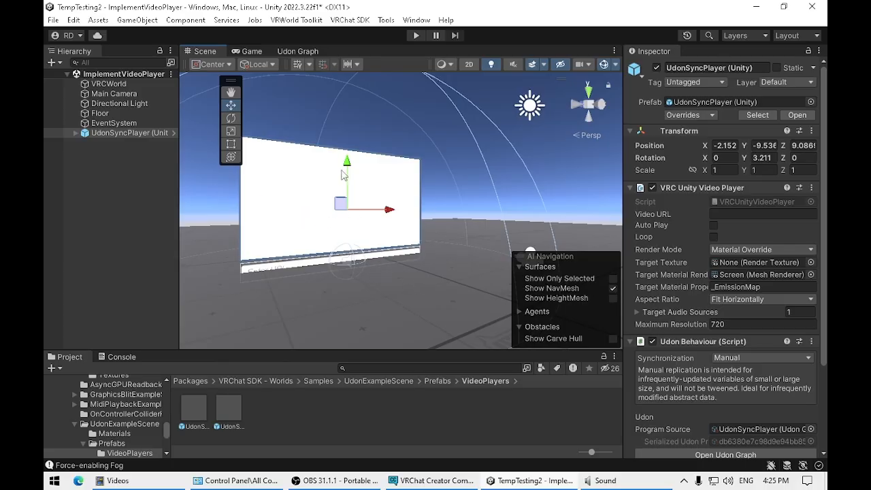
{"action": "left_click_drag", "start_coordinate": [347, 164], "coordinate": [347, 147]}
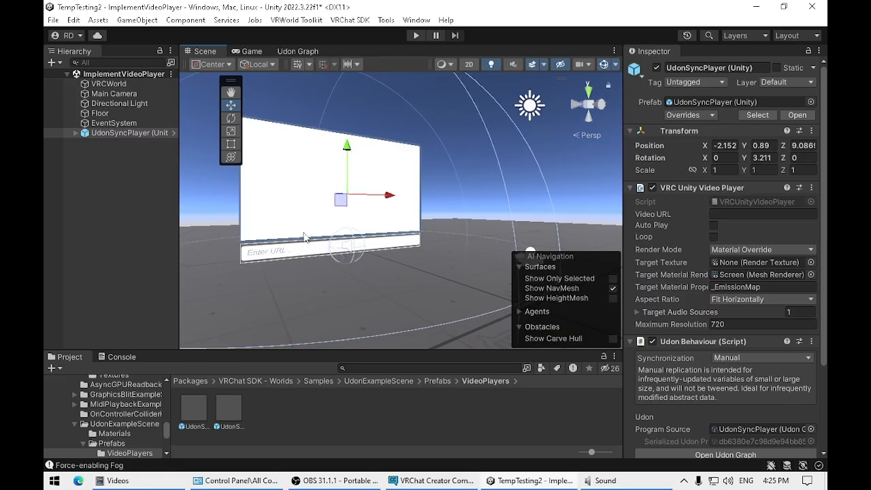
Step: Expand the UdonSyncPlayer (Unity) hierarchy and inspect its Canvas, InputField and Audio Source children
{"action": "left_click", "coordinate": [74, 131]}
{"action": "left_click", "coordinate": [76, 133]}
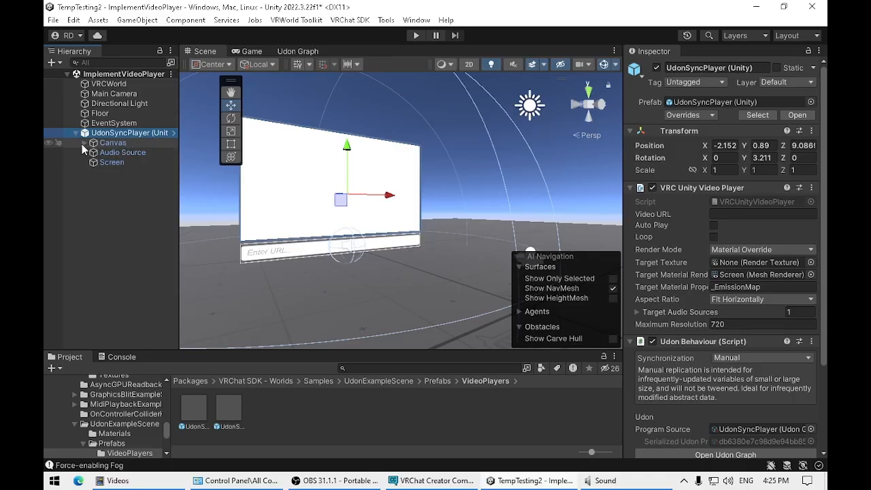
{"action": "left_click", "coordinate": [84, 143]}
{"action": "left_click", "coordinate": [93, 152]}
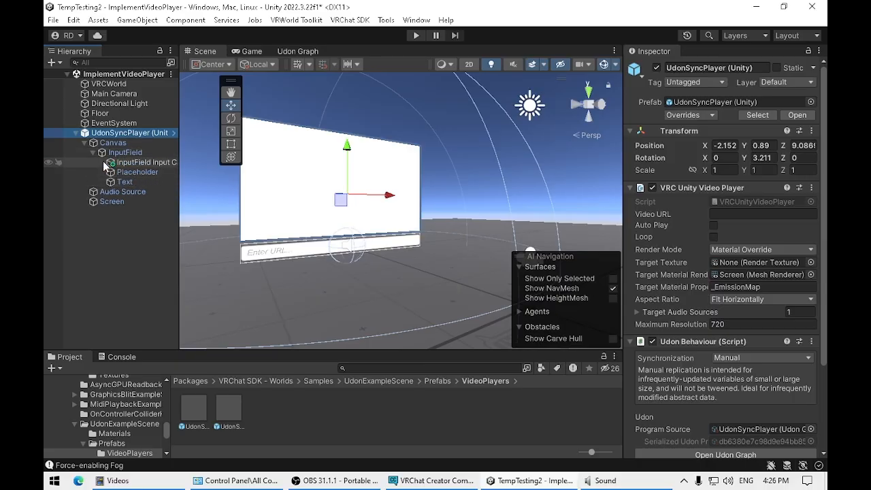
{"action": "left_click", "coordinate": [93, 153]}
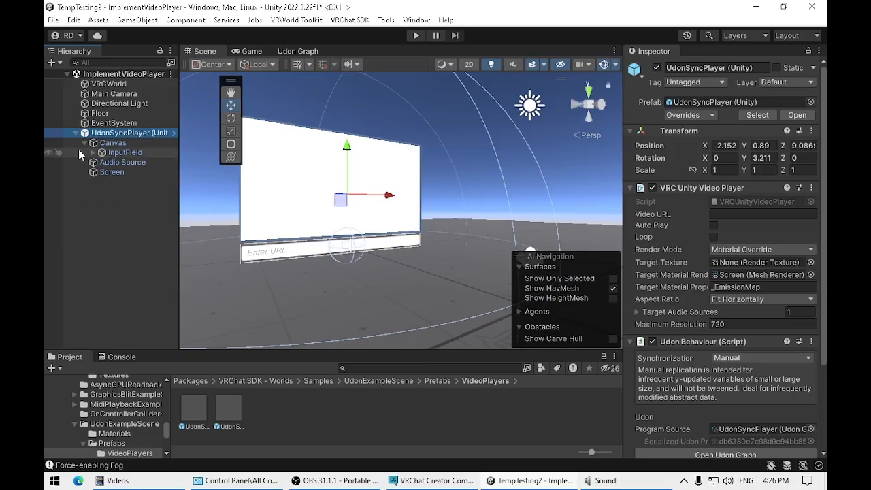
{"action": "left_click", "coordinate": [85, 142]}
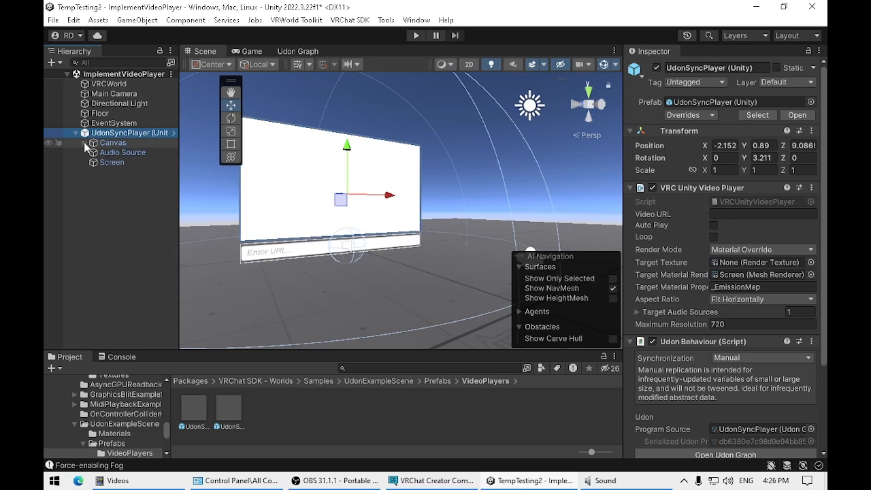
{"action": "left_click", "coordinate": [122, 143]}
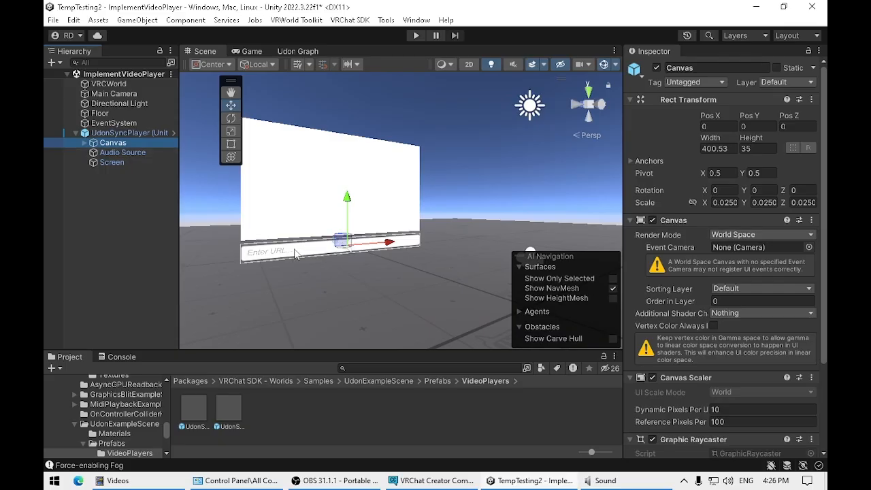
{"action": "left_click", "coordinate": [122, 152]}
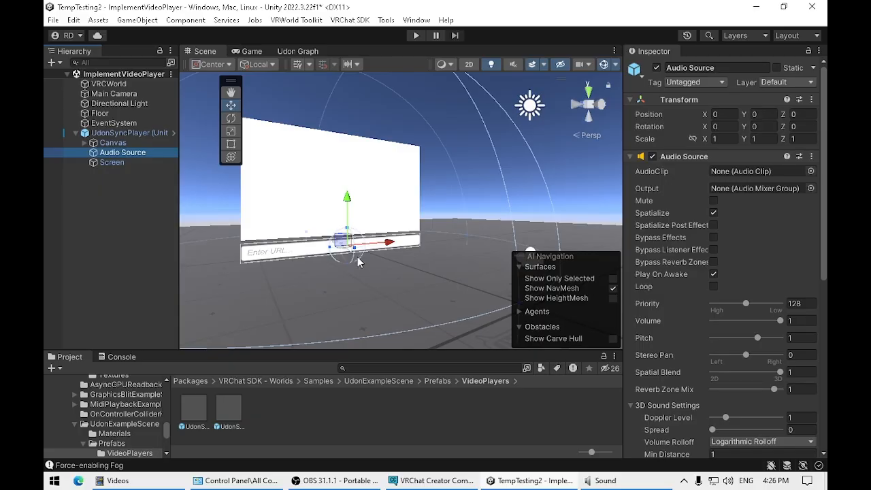
Step: Scale the video player's Screen down to about 8.52 in X and 5.35 in Y
{"action": "left_click", "coordinate": [121, 163]}
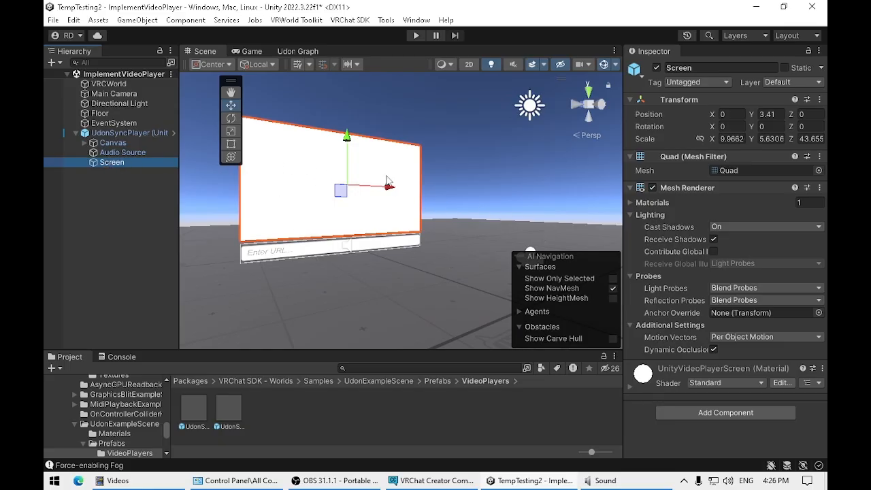
{"action": "left_click", "coordinate": [231, 132]}
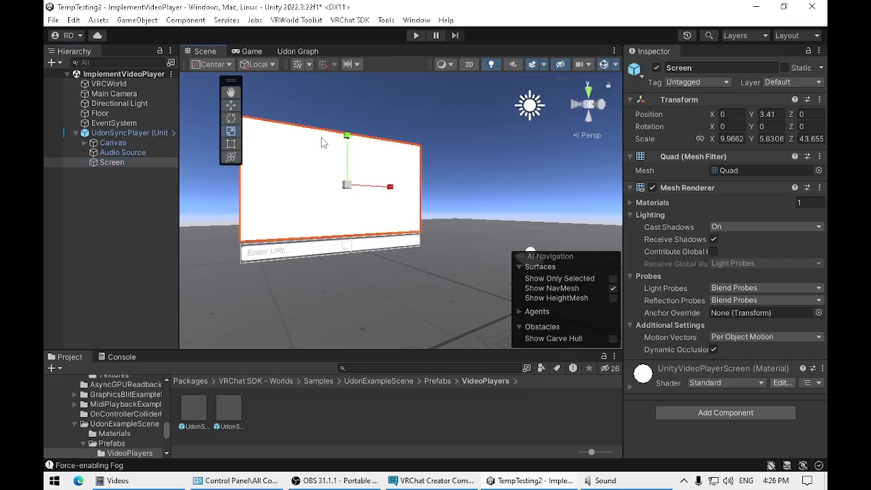
{"action": "left_click_drag", "start_coordinate": [346, 136], "coordinate": [347, 148]}
{"action": "left_click_drag", "start_coordinate": [392, 188], "coordinate": [385, 188]}
{"action": "left_click_drag", "start_coordinate": [349, 140], "coordinate": [347, 136]}
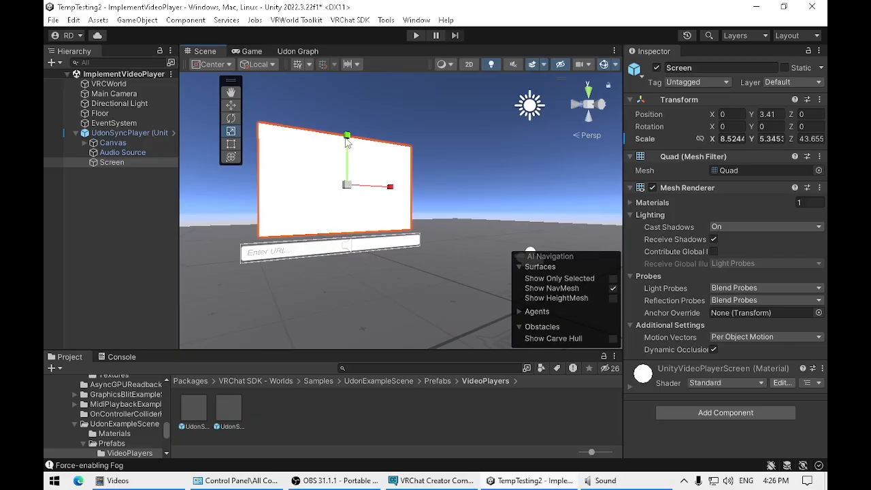
Step: Resize the Screen from its corner with the Rect tool to a scale of about 7.88 in X and 6.00 in Y
{"action": "left_click", "coordinate": [232, 144]}
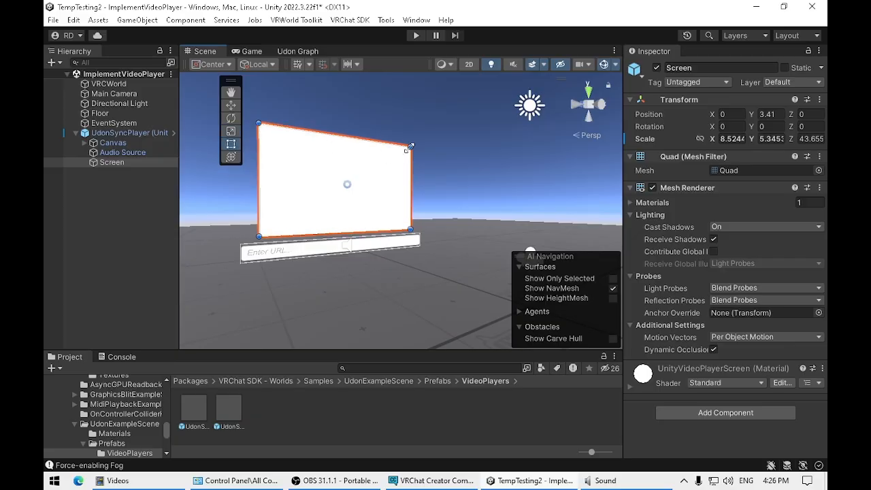
{"action": "mouse_move", "coordinate": [409, 148]}
{"action": "left_mouse_down"}
{"action": "mouse_move", "coordinate": [435, 113]}
{"action": "mouse_move", "coordinate": [408, 118]}
{"action": "mouse_move", "coordinate": [399, 146]}
{"action": "mouse_move", "coordinate": [401, 139]}
{"action": "left_mouse_up"}
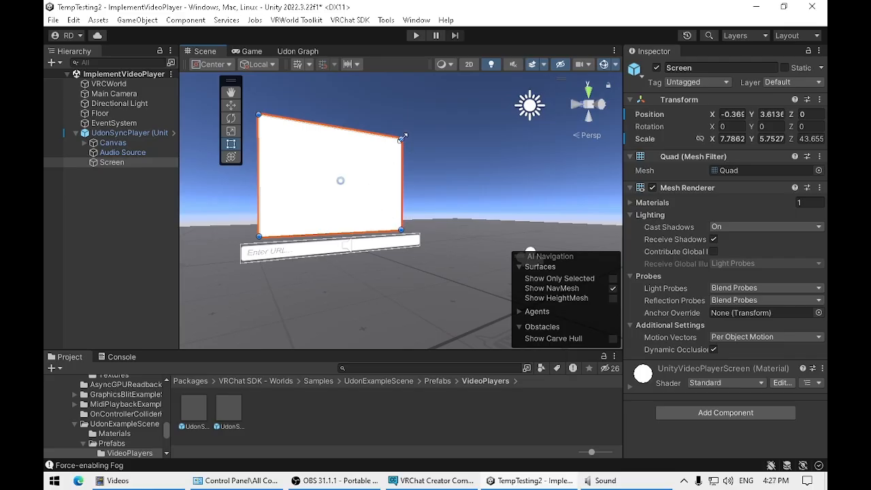
{"action": "left_click_drag", "start_coordinate": [403, 138], "coordinate": [405, 135]}
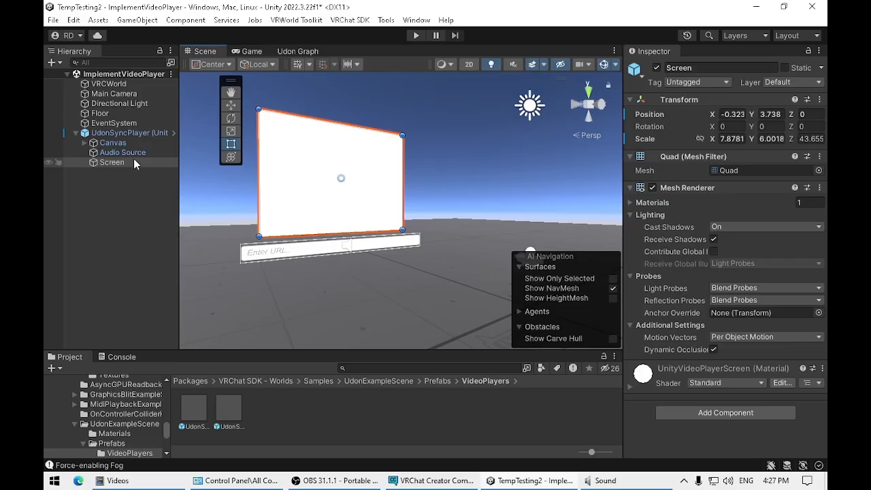
Step: Move the Canvas with the URL bar forward from the Screen to a Z position of about -3.19
{"action": "left_click", "coordinate": [121, 144]}
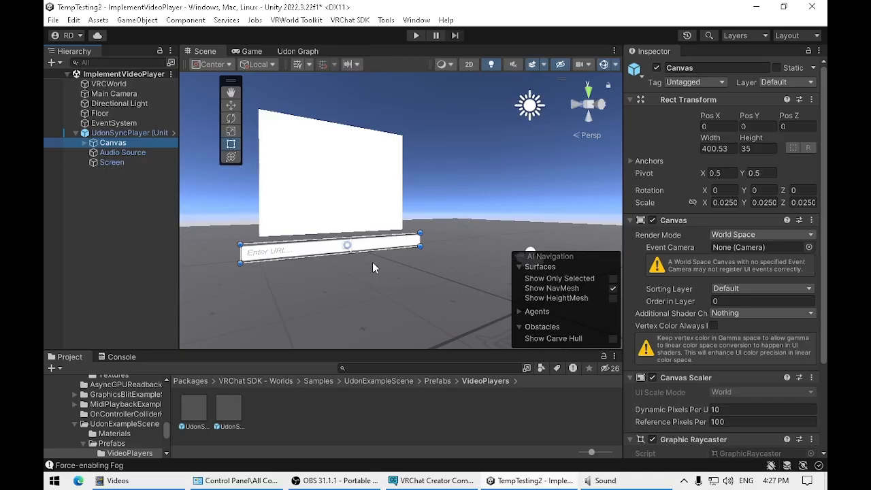
{"action": "left_click", "coordinate": [232, 104]}
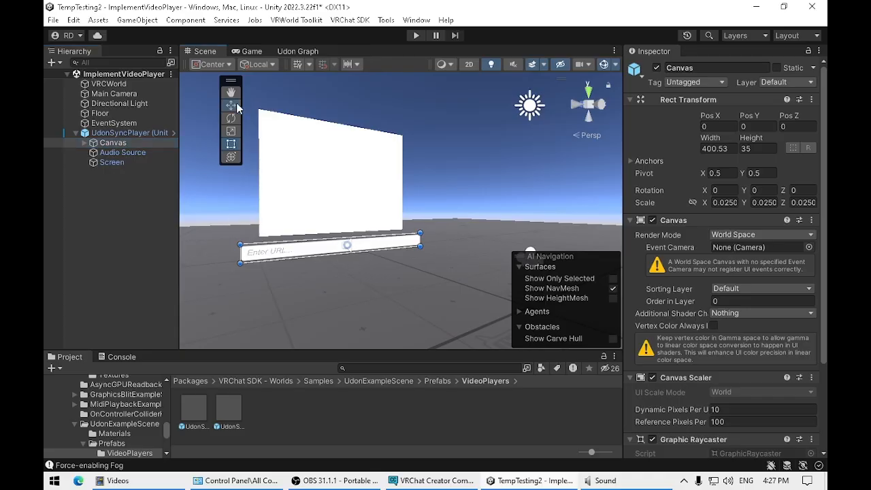
{"action": "middle_click_drag", "start_coordinate": [344, 283], "coordinate": [413, 299]}
{"action": "left_click_drag", "start_coordinate": [392, 256], "coordinate": [424, 273]}
{"action": "middle_click_drag", "start_coordinate": [450, 304], "coordinate": [389, 307]}
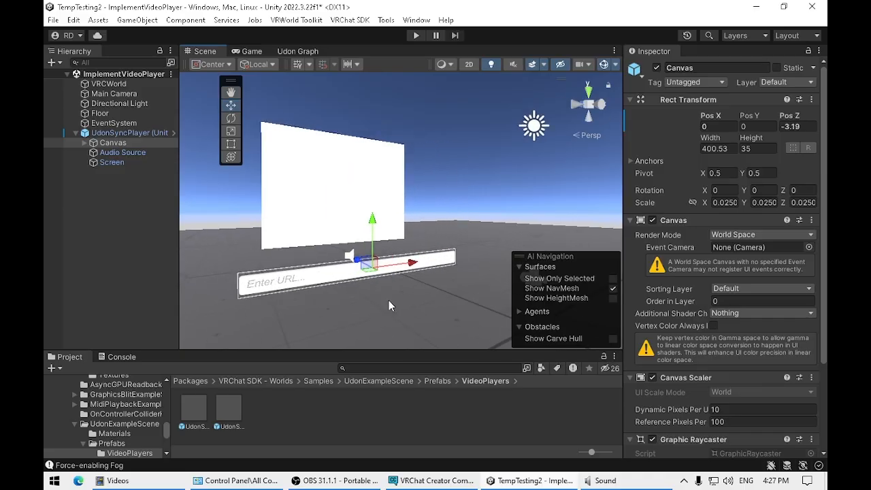
Step: Shrink the URL bar's Canvas to a scale of about 0.0101 in X and 0.0144 in Y
{"action": "left_click", "coordinate": [237, 130]}
{"action": "left_click_drag", "start_coordinate": [372, 219], "coordinate": [381, 239]}
{"action": "left_click_drag", "start_coordinate": [416, 264], "coordinate": [388, 265]}
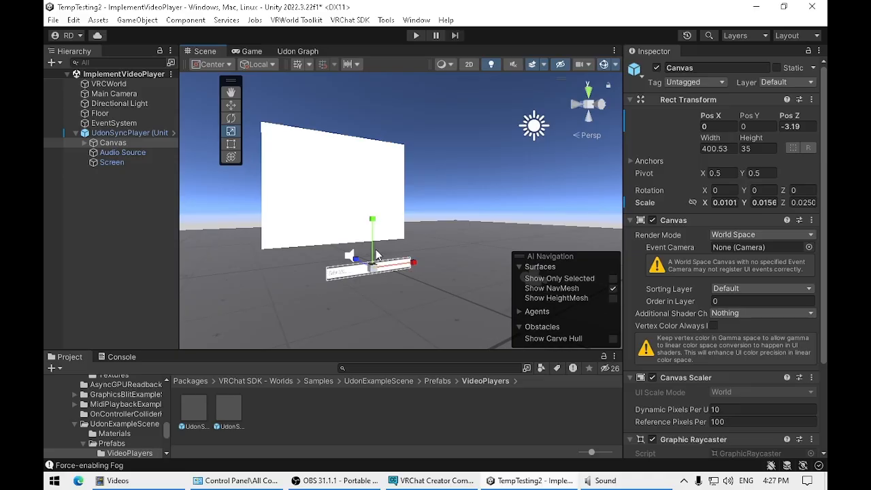
{"action": "left_click_drag", "start_coordinate": [374, 220], "coordinate": [375, 224]}
Step: Tilt the Canvas about its X axis to about 80.78 degrees so the URL bar lies nearly flat
{"action": "left_click", "coordinate": [231, 118]}
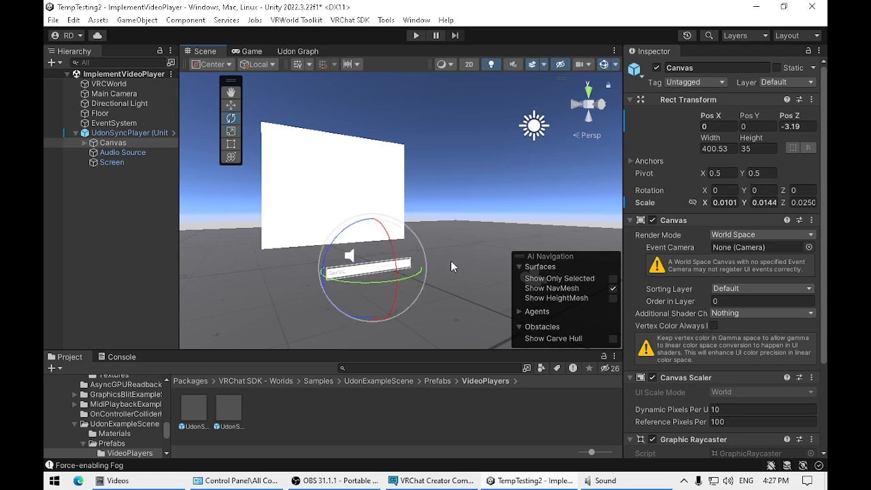
{"action": "middle_click_drag", "start_coordinate": [451, 290], "coordinate": [486, 271]}
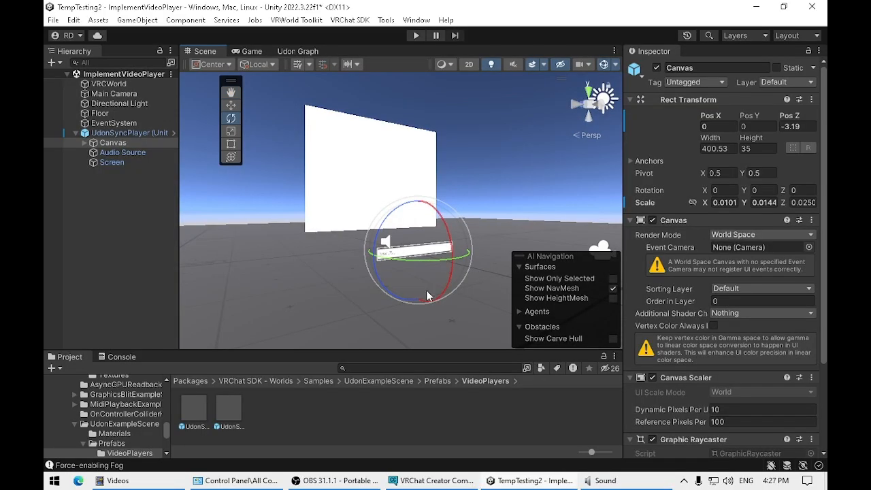
{"action": "left_click_drag", "start_coordinate": [440, 295], "coordinate": [453, 175]}
{"action": "middle_click_drag", "start_coordinate": [467, 274], "coordinate": [400, 290]}
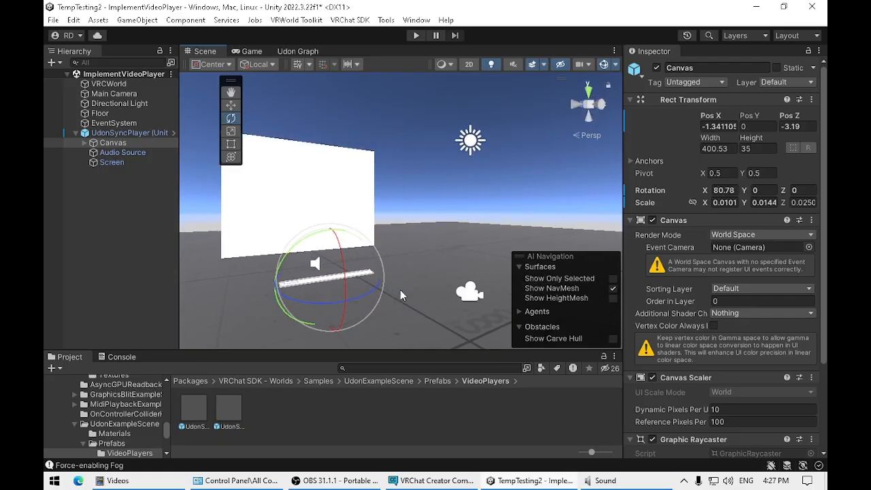
Step: Move the Canvas onto the floor near the VRCWorld spawn point, at about X 4.04, Y -0.89, Z -8.57
{"action": "left_click", "coordinate": [231, 105]}
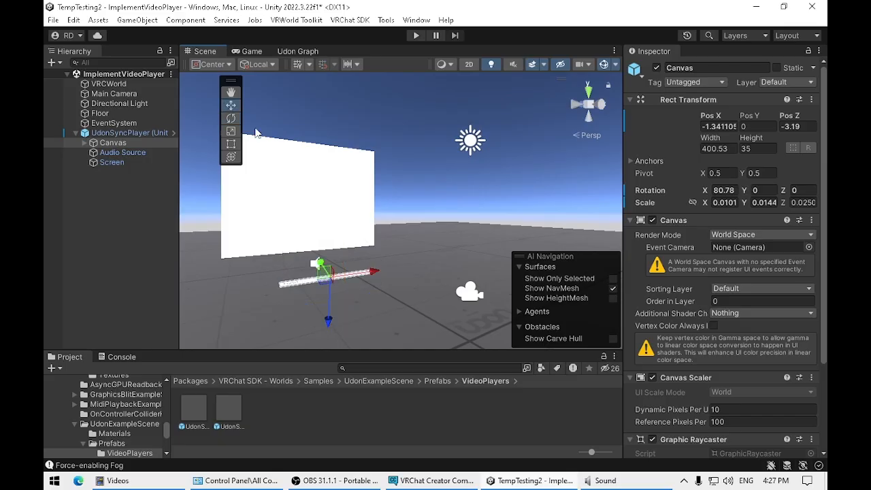
{"action": "left_click", "coordinate": [112, 85]}
{"action": "scroll", "coordinate": [402, 254], "scroll_direction": "down", "scroll_amount": 2}
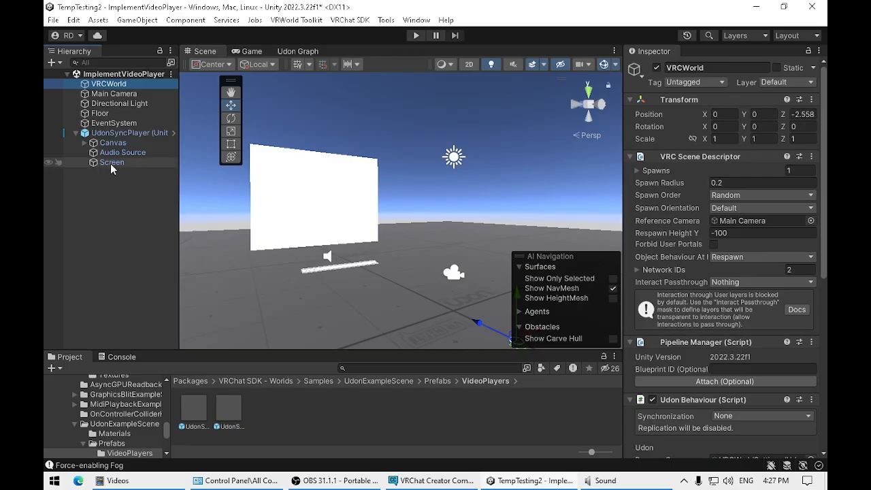
{"action": "left_click", "coordinate": [121, 143]}
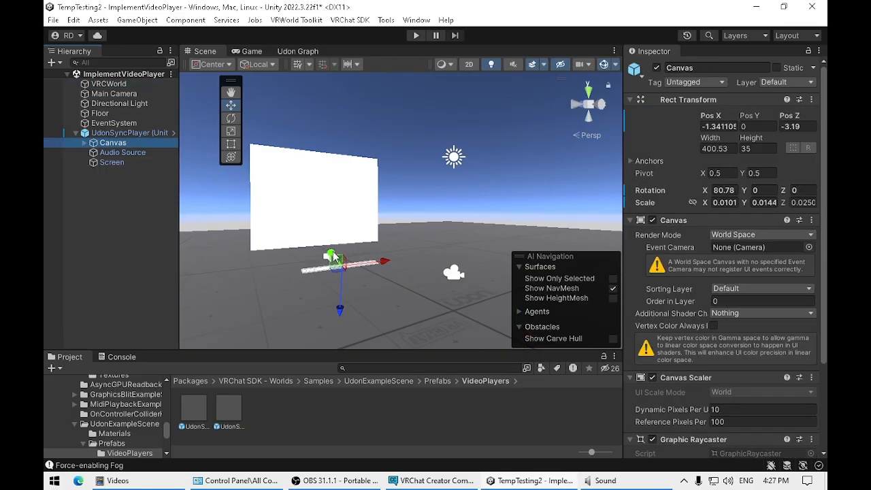
{"action": "left_click_drag", "start_coordinate": [325, 272], "coordinate": [440, 328]}
{"action": "middle_click_drag", "start_coordinate": [439, 322], "coordinate": [323, 287]}
{"action": "left_click", "coordinate": [109, 84]}
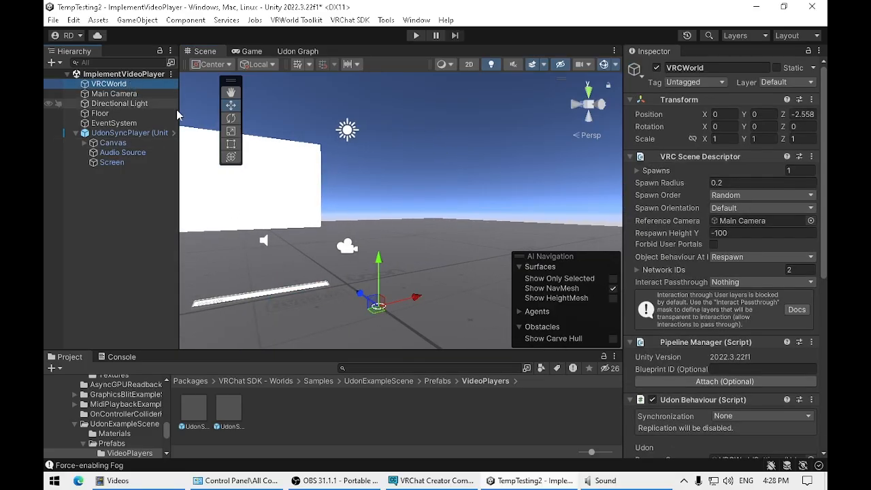
{"action": "left_click", "coordinate": [126, 143]}
{"action": "left_click_drag", "start_coordinate": [315, 288], "coordinate": [412, 271]}
{"action": "left_click_drag", "start_coordinate": [375, 318], "coordinate": [377, 315]}
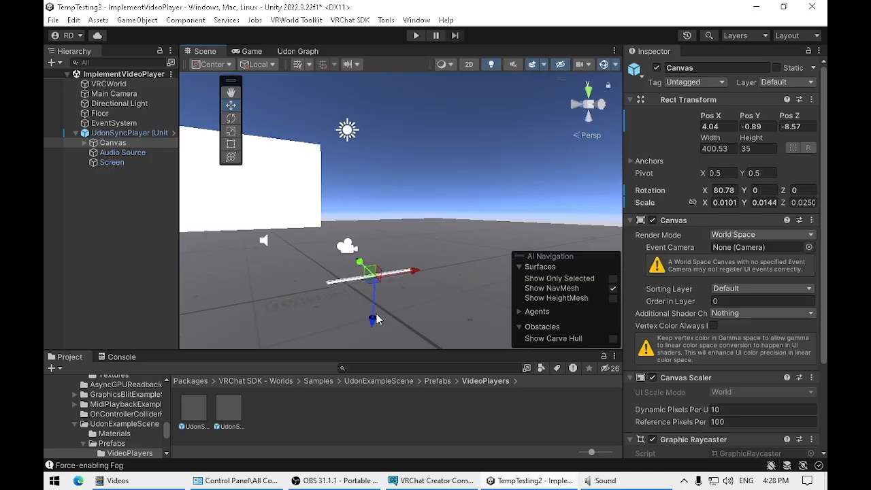
Step: Refine the Canvas's X rotation to about 89.93 degrees so the URL bar lies parallel to the floor
{"action": "left_click", "coordinate": [230, 117]}
{"action": "left_click_drag", "start_coordinate": [398, 268], "coordinate": [395, 257]}
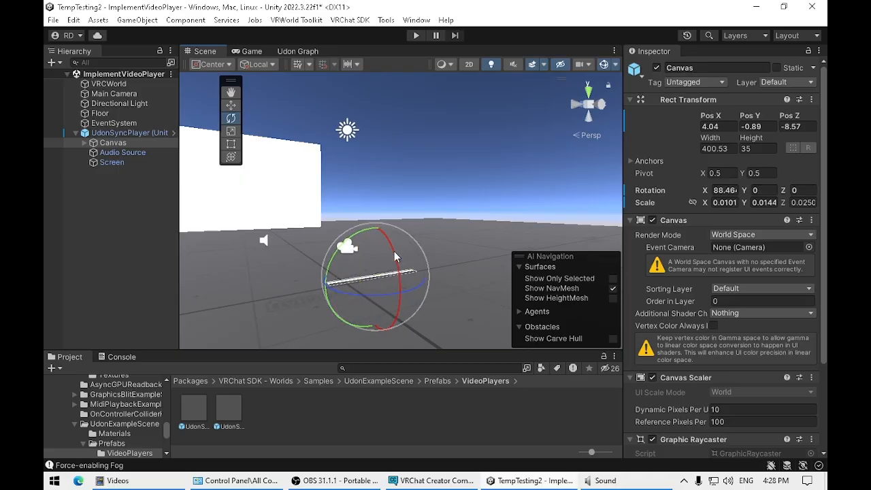
{"action": "key", "text": "w"}
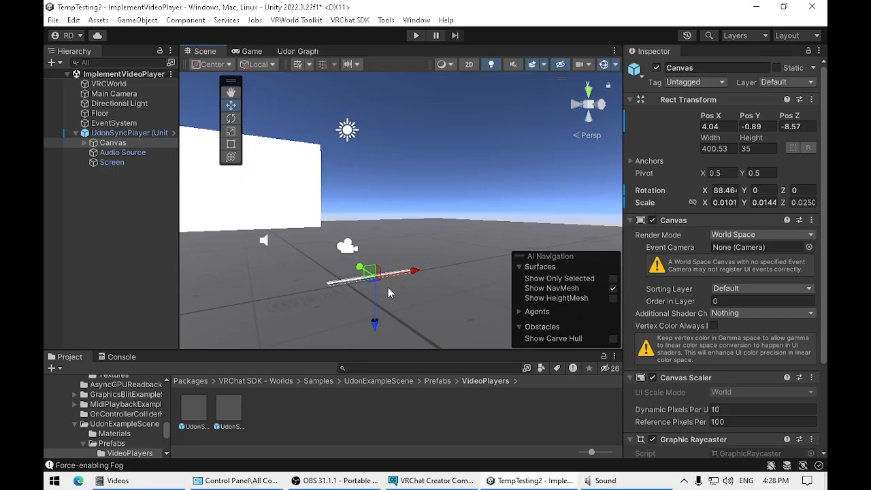
{"action": "left_click_drag", "start_coordinate": [377, 306], "coordinate": [379, 314]}
{"action": "key", "text": "e"}
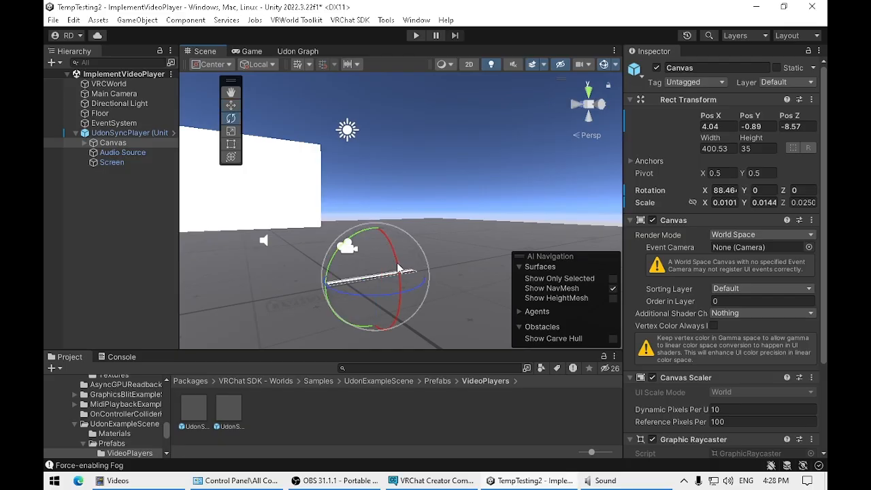
{"action": "left_click_drag", "start_coordinate": [401, 275], "coordinate": [400, 273]}
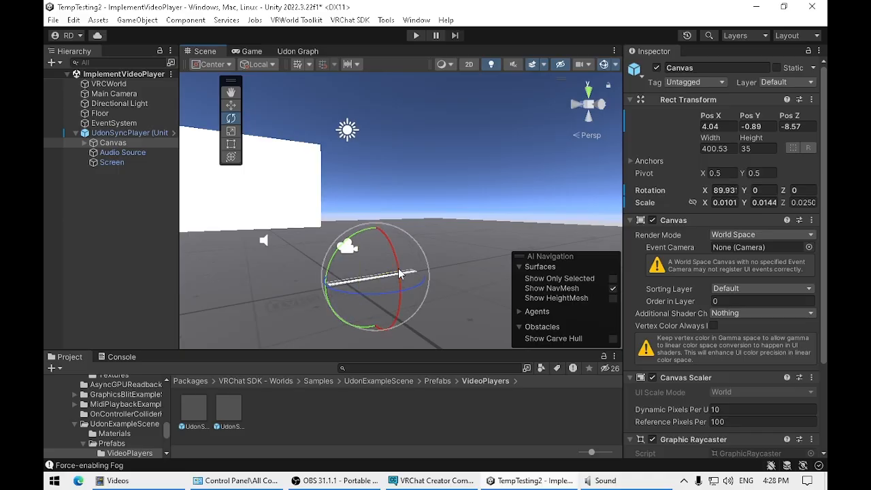
Step: Raise the Canvas slightly above the floor to a Y position of about -0.86
{"action": "key", "text": "w"}
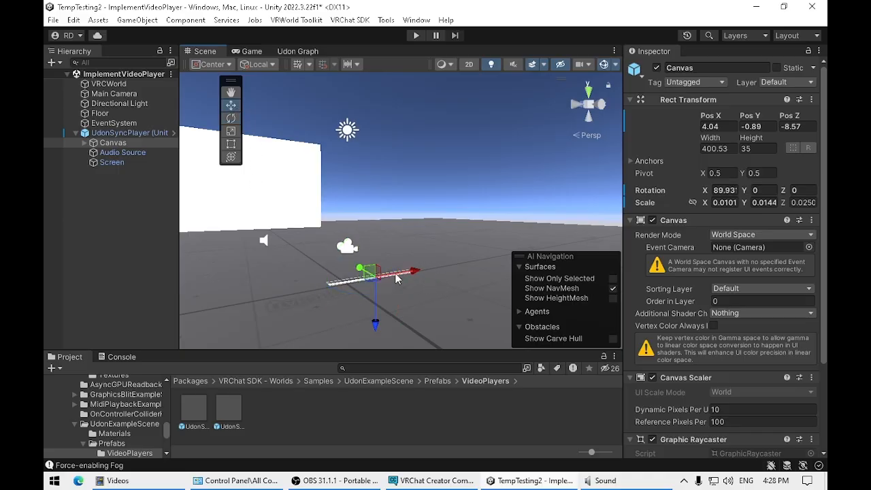
{"action": "left_click_drag", "start_coordinate": [376, 322], "coordinate": [377, 324]}
{"action": "middle_click_drag", "start_coordinate": [441, 275], "coordinate": [444, 298]}
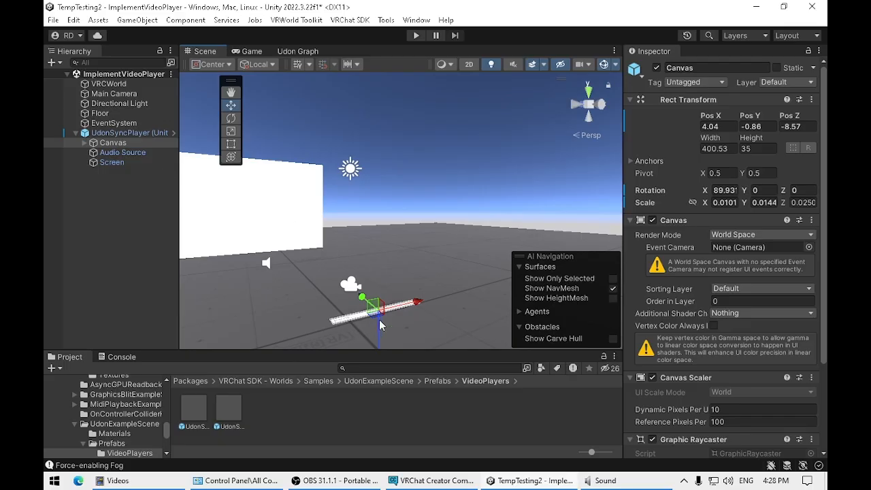
Step: Enlarge the Screen from its upper corner with the Rect tool to a scale of about 11.23 in X and 8.79 in Y
{"action": "left_click", "coordinate": [108, 162]}
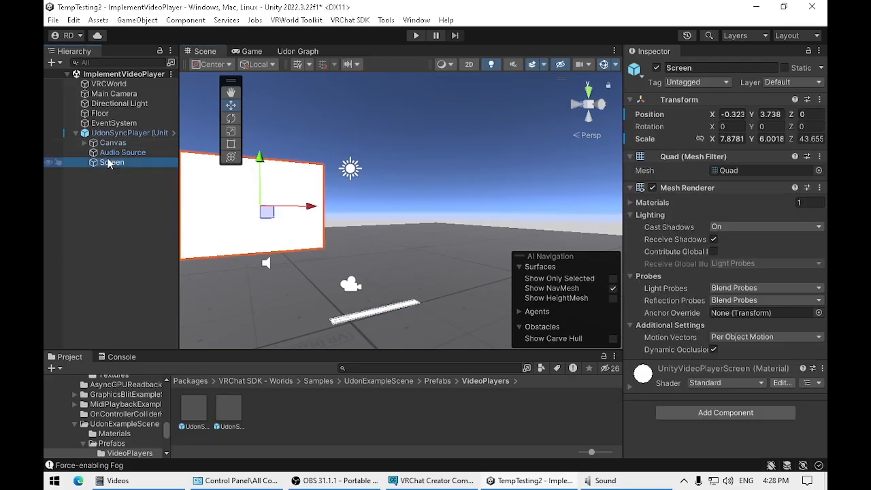
{"action": "middle_click_drag", "start_coordinate": [253, 232], "coordinate": [385, 228]}
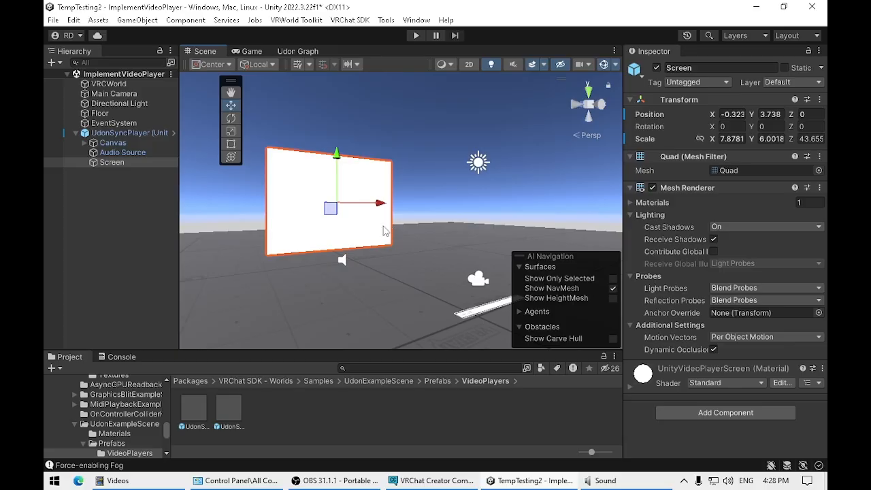
{"action": "left_click", "coordinate": [231, 143]}
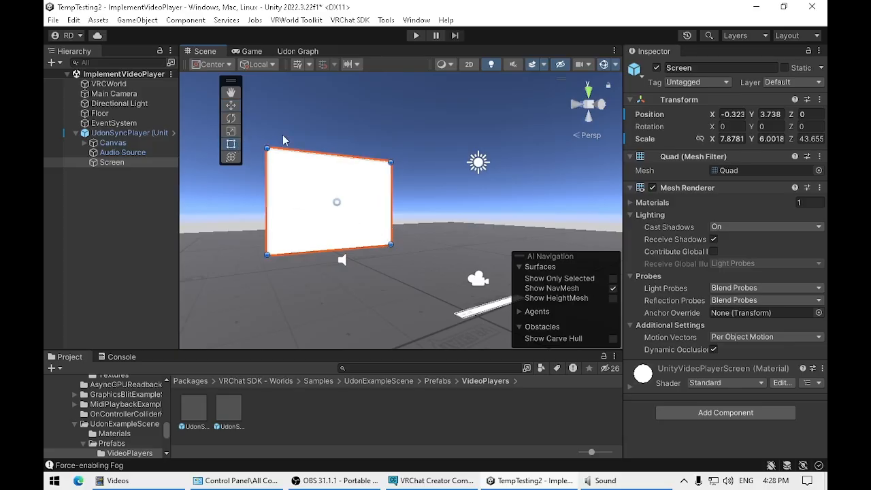
{"action": "left_click_drag", "start_coordinate": [392, 162], "coordinate": [428, 131]}
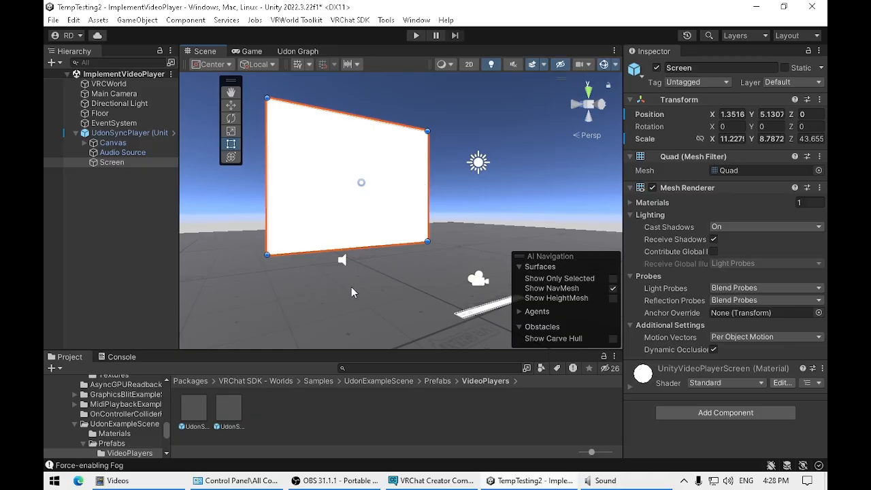
Step: Move the Audio Source away from the Screen past the URL bar, to about X 4.43, Y 1.97, Z -12.85
{"action": "left_click", "coordinate": [123, 152]}
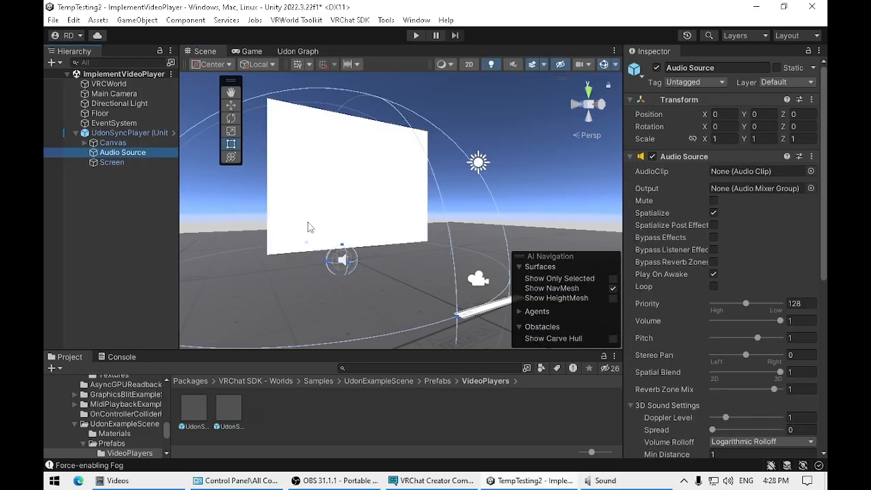
{"action": "mouse_move", "coordinate": [411, 278]}
{"action": "middle_mouse_down"}
{"action": "mouse_move", "coordinate": [384, 243]}
{"action": "mouse_move", "coordinate": [398, 289]}
{"action": "middle_mouse_up"}
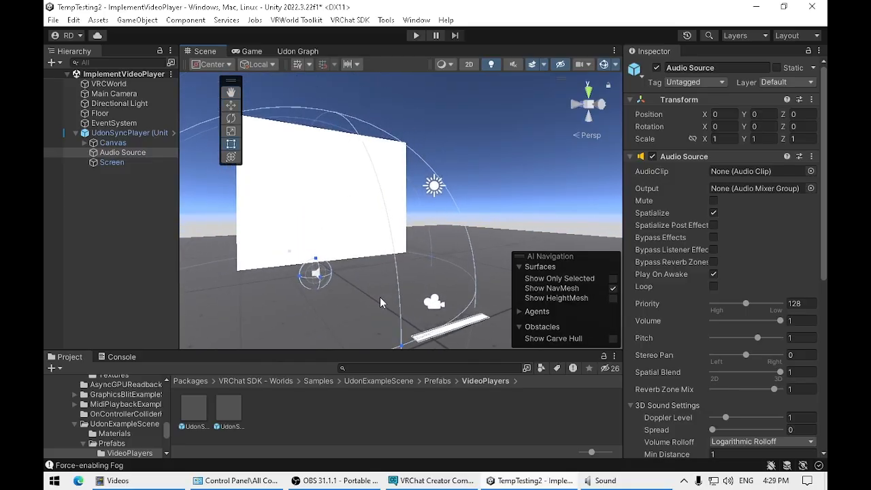
{"action": "left_click", "coordinate": [231, 105]}
{"action": "middle_click_drag", "start_coordinate": [328, 304], "coordinate": [408, 297]}
{"action": "left_click_drag", "start_coordinate": [389, 258], "coordinate": [493, 302]}
{"action": "middle_click_drag", "start_coordinate": [454, 323], "coordinate": [329, 314]}
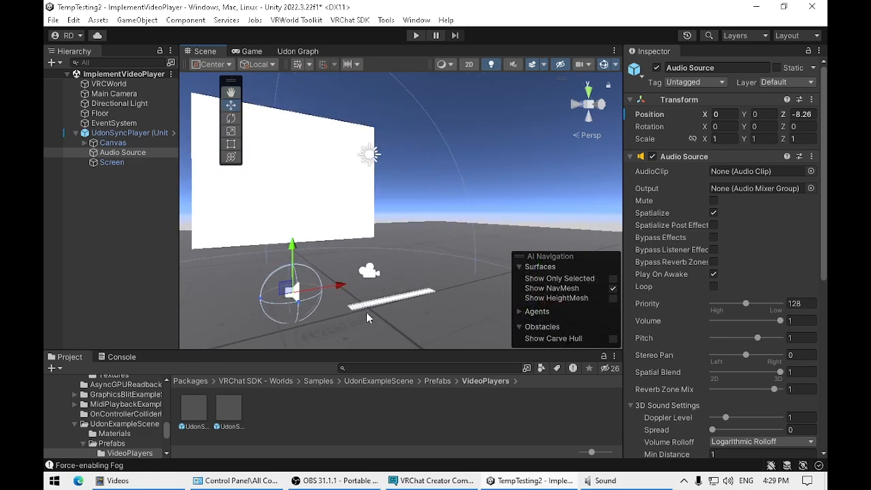
{"action": "left_click_drag", "start_coordinate": [295, 293], "coordinate": [436, 287]}
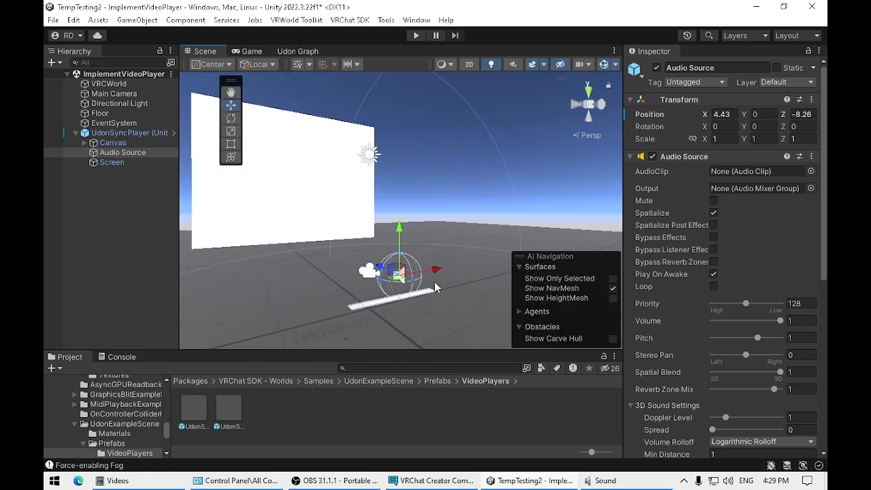
{"action": "left_click_drag", "start_coordinate": [383, 269], "coordinate": [417, 291]}
{"action": "scroll", "coordinate": [368, 305], "scroll_direction": "down", "scroll_amount": 3}
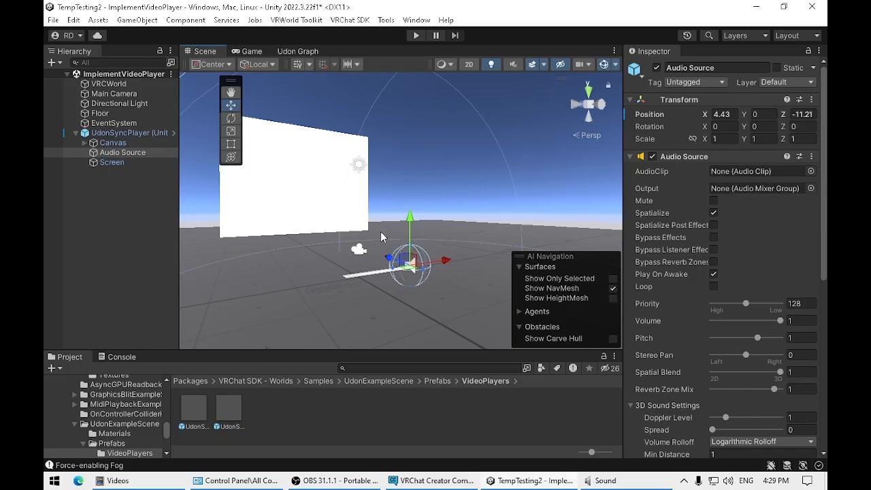
{"action": "left_click_drag", "start_coordinate": [388, 258], "coordinate": [406, 271]}
{"action": "left_click_drag", "start_coordinate": [433, 232], "coordinate": [445, 181]}
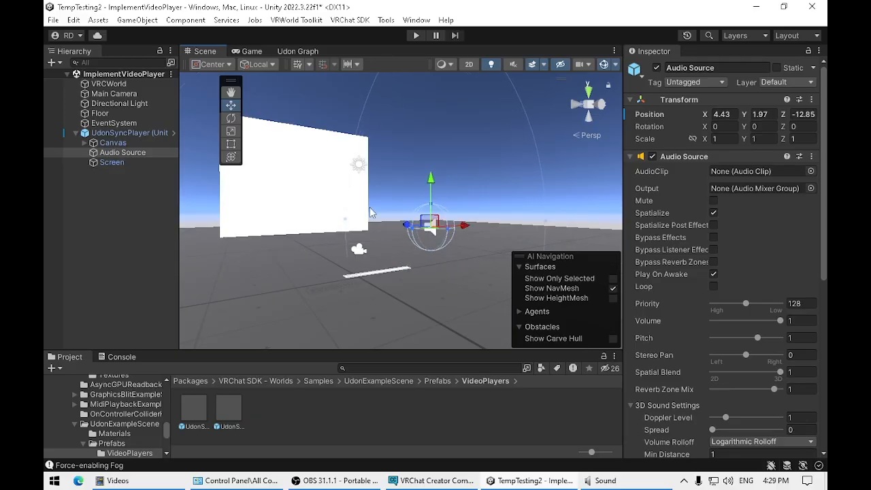
Step: Enlarge the Audio Source's range sphere to a Min Distance of about 10.64 and raise the source to a Y position of about 2.05
{"action": "left_click", "coordinate": [232, 131]}
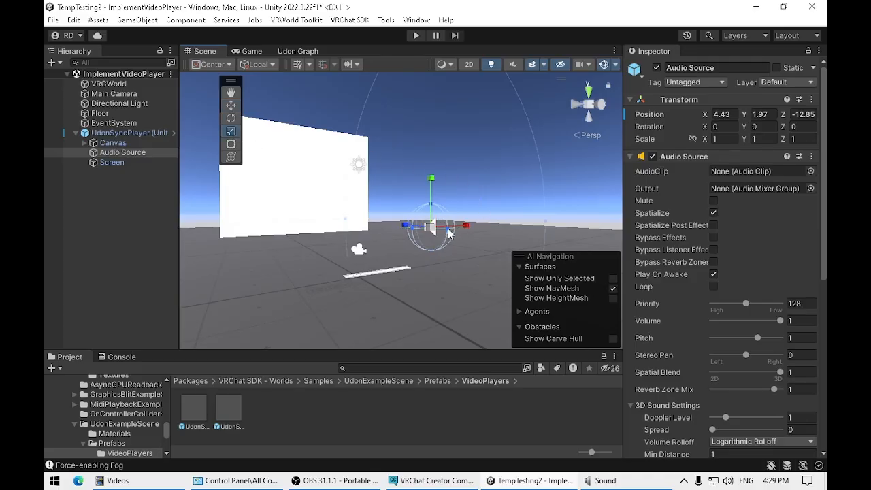
{"action": "left_click_drag", "start_coordinate": [449, 234], "coordinate": [572, 216]}
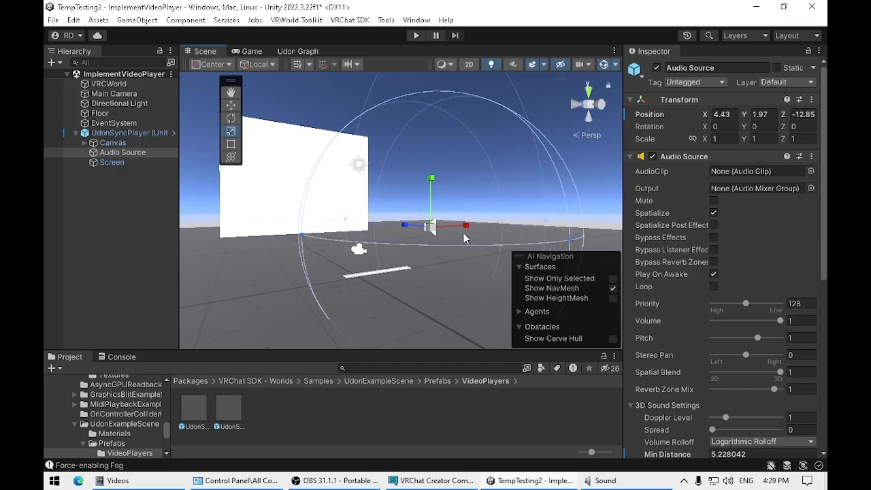
{"action": "middle_click_drag", "start_coordinate": [463, 233], "coordinate": [410, 246]}
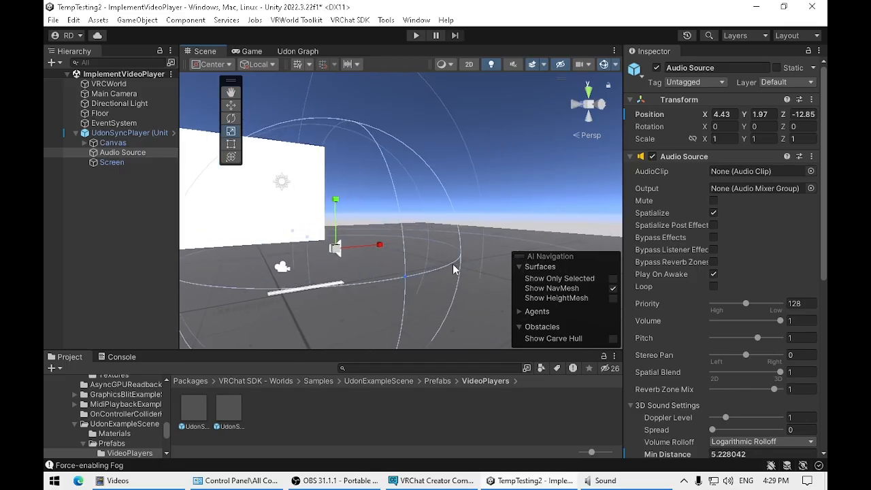
{"action": "scroll", "coordinate": [446, 267], "scroll_direction": "down", "scroll_amount": 3}
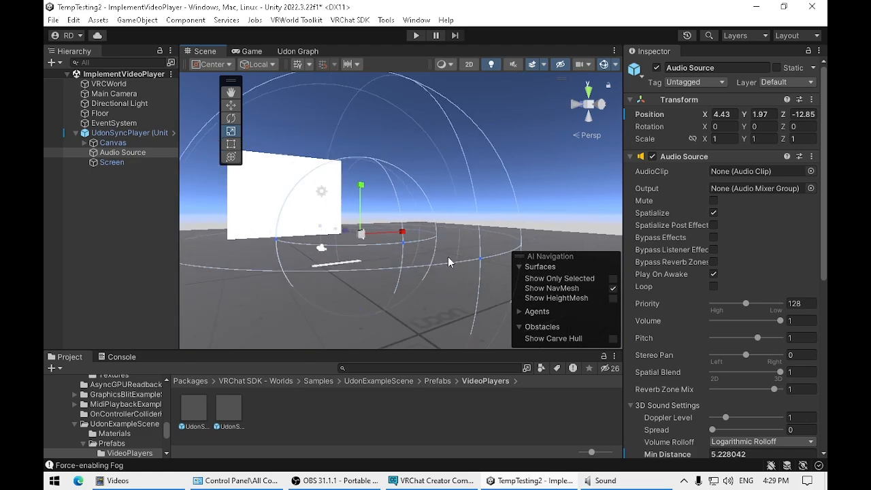
{"action": "left_click_drag", "start_coordinate": [404, 247], "coordinate": [503, 265]}
{"action": "middle_click_drag", "start_coordinate": [364, 276], "coordinate": [393, 289]}
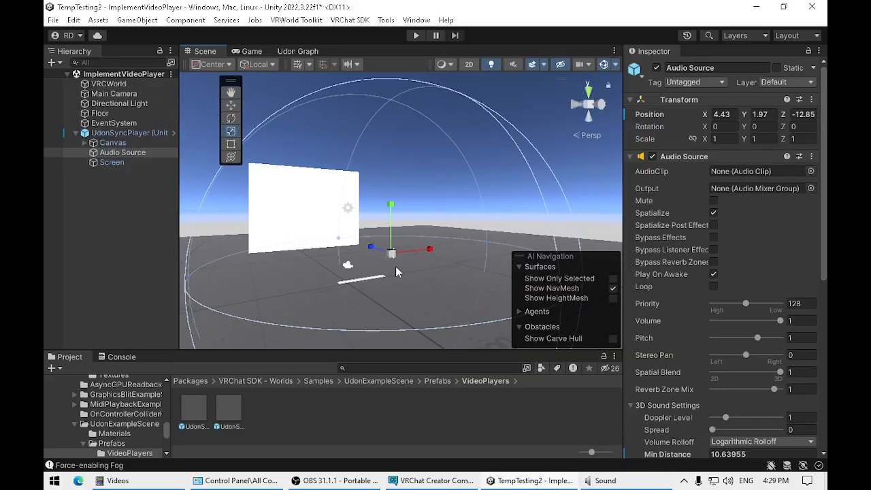
{"action": "left_click", "coordinate": [231, 106]}
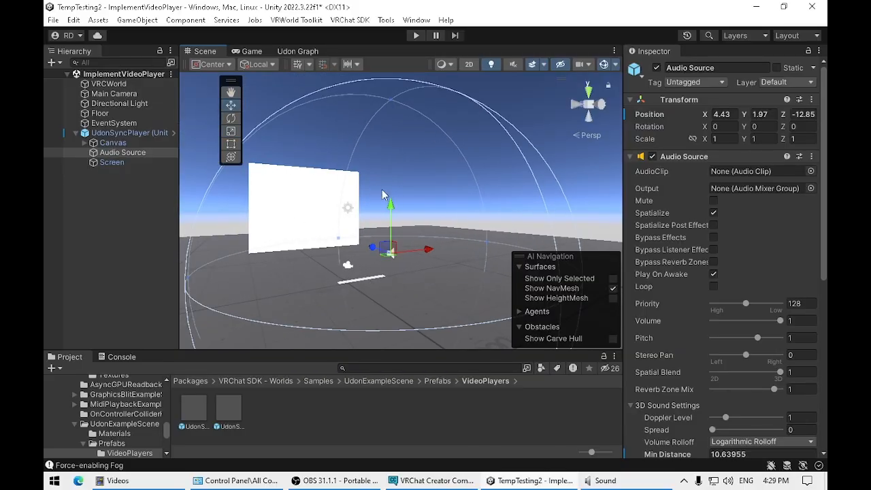
{"action": "mouse_move", "coordinate": [391, 204]}
{"action": "left_mouse_down"}
{"action": "mouse_move", "coordinate": [391, 96]}
{"action": "mouse_move", "coordinate": [392, 205]}
{"action": "left_mouse_up"}
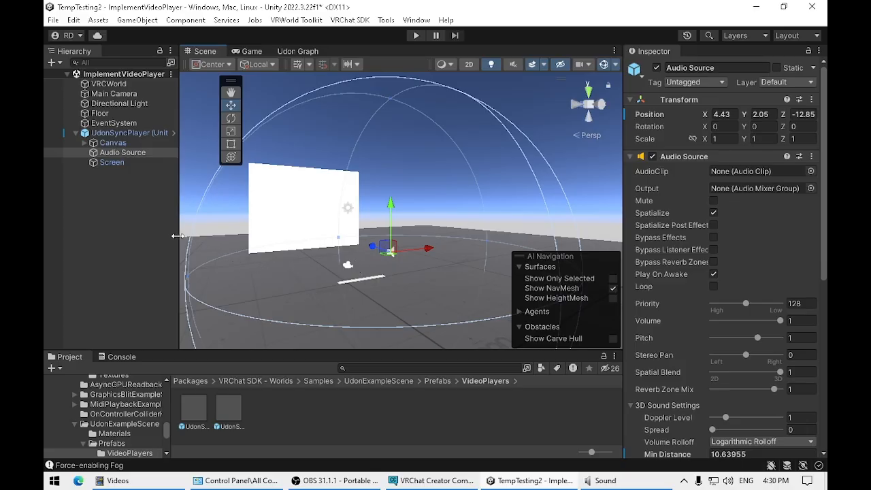
Step: Select the VRCWorld object and open the VRChat SDK control panel for building the world
{"action": "left_click", "coordinate": [129, 133]}
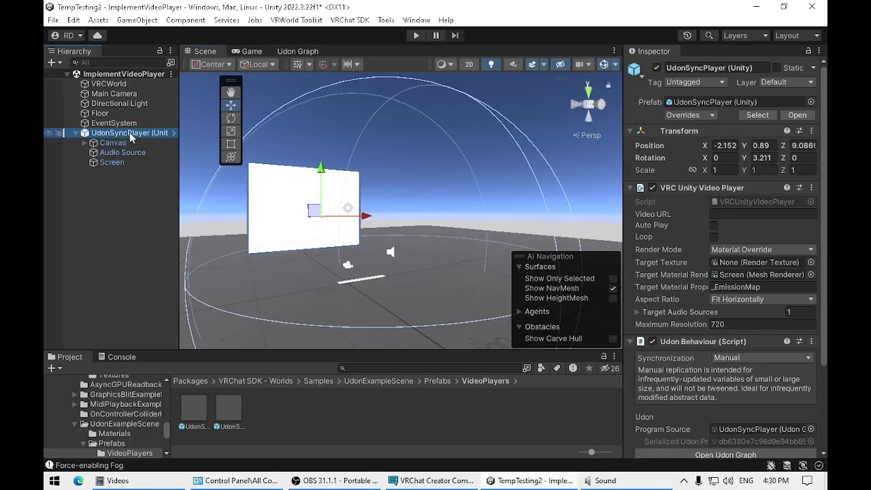
{"action": "left_click", "coordinate": [133, 83]}
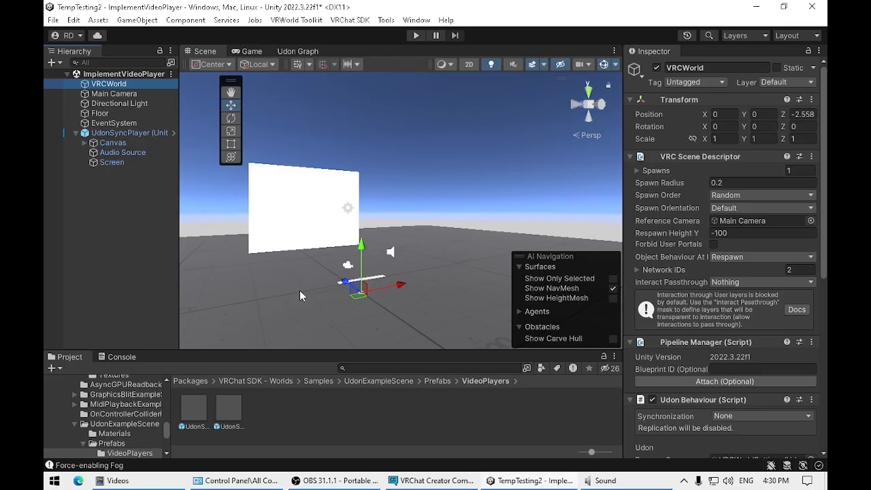
{"action": "left_click", "coordinate": [352, 20]}
{"action": "left_click", "coordinate": [378, 52]}
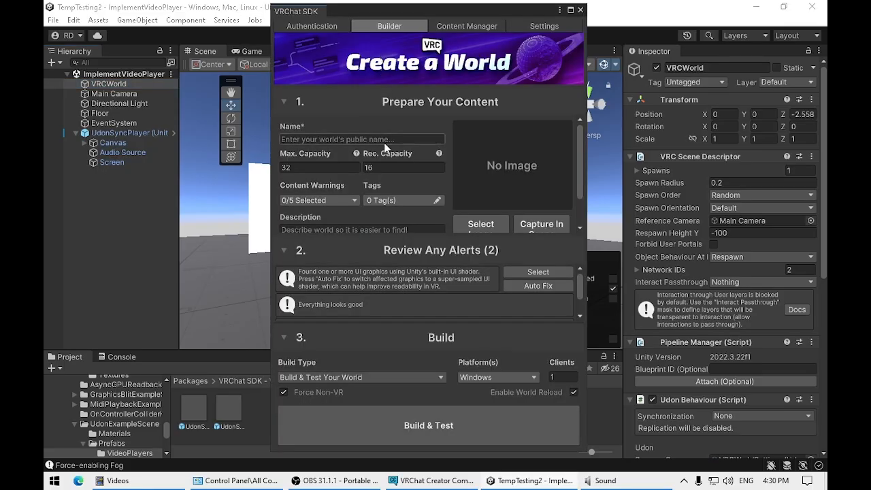
Step: Review the build type and platform options, then run Build & Test Your World for Windows with 1 client
{"action": "left_click", "coordinate": [370, 378]}
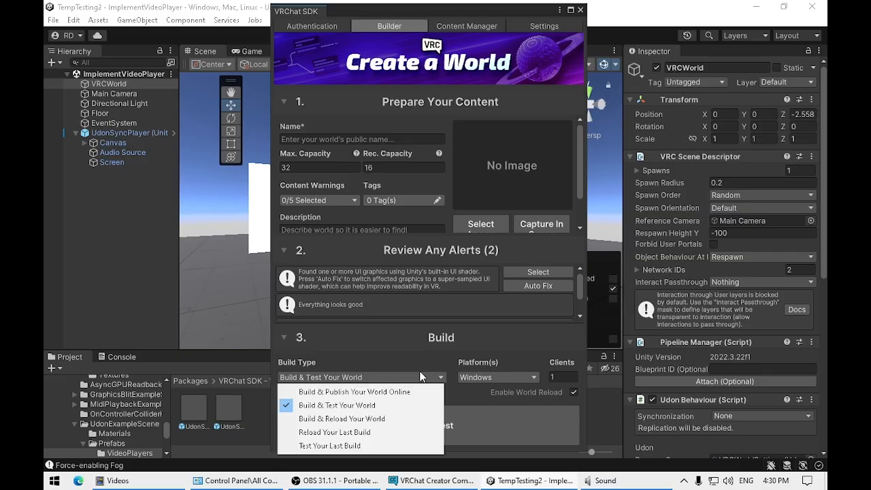
{"action": "left_click", "coordinate": [440, 347]}
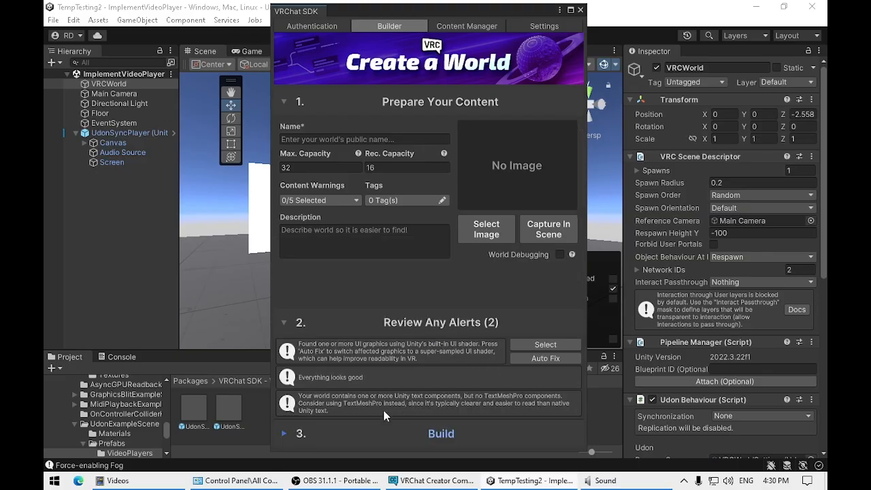
{"action": "left_click", "coordinate": [368, 433]}
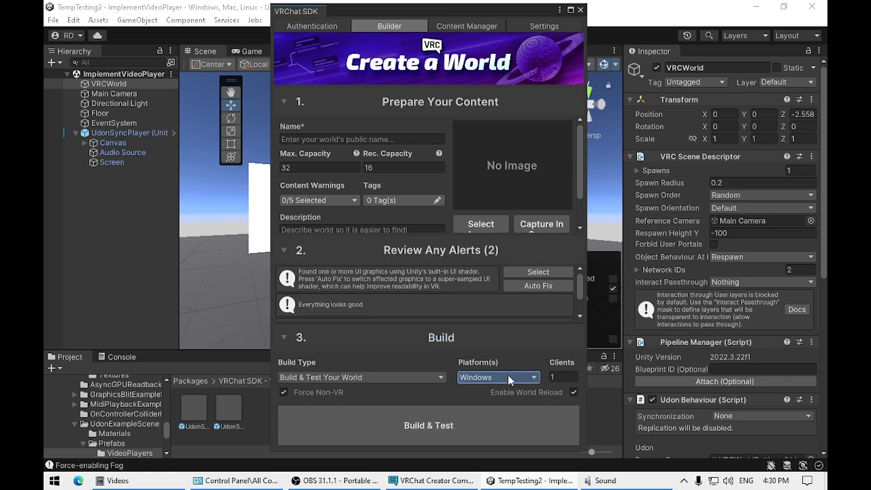
{"action": "left_click", "coordinate": [534, 378]}
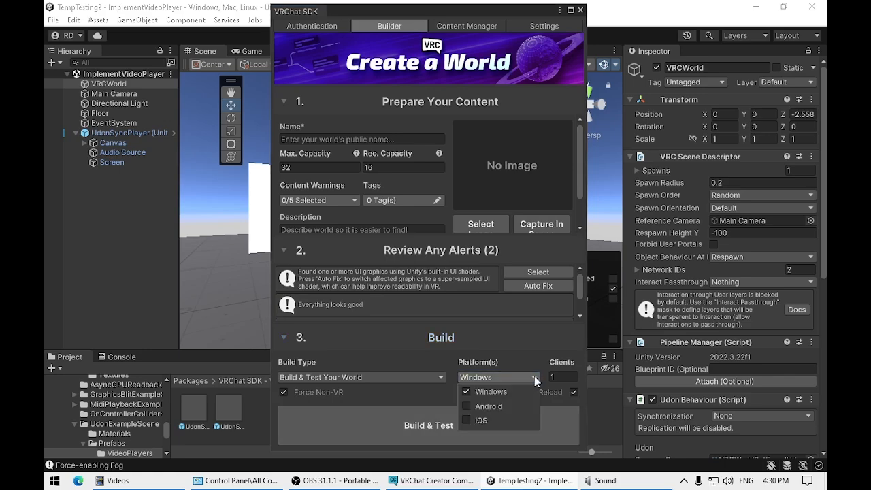
{"action": "left_click", "coordinate": [514, 361]}
{"action": "left_click", "coordinate": [551, 378]}
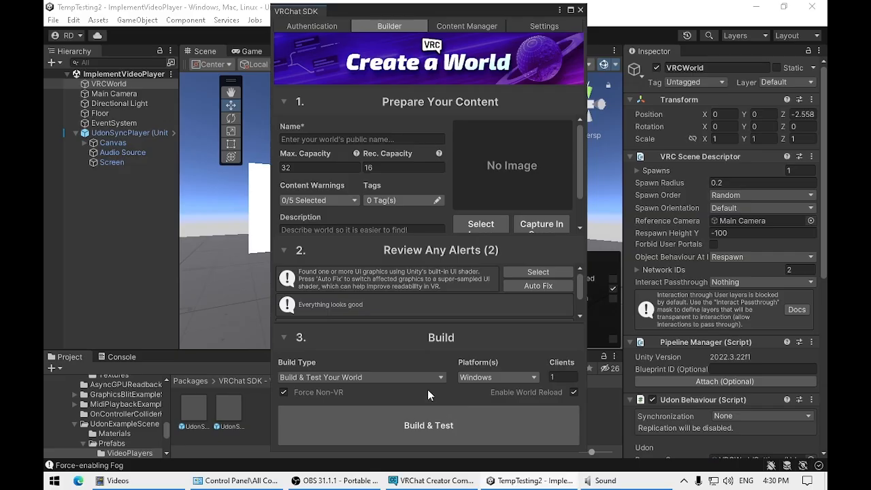
{"action": "left_click", "coordinate": [444, 428]}
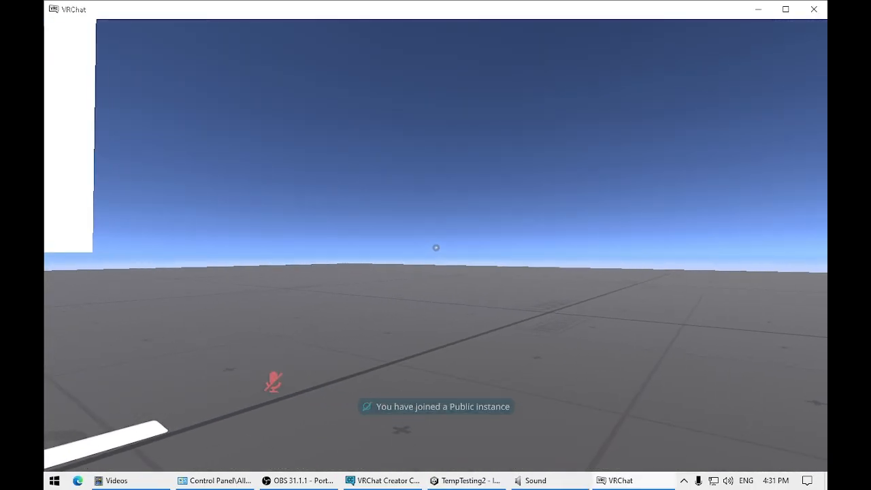
{"action": "key", "text": "w"}
{"action": "key", "text": "d"}
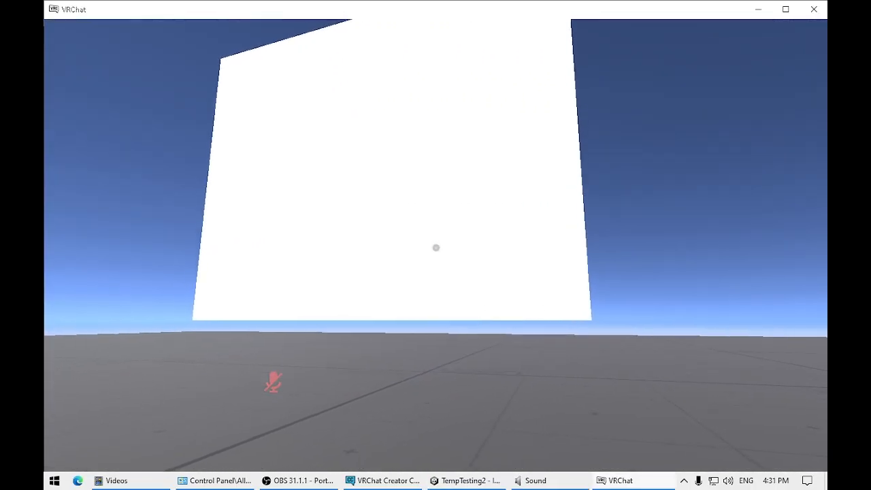
{"action": "key", "text": "w"}
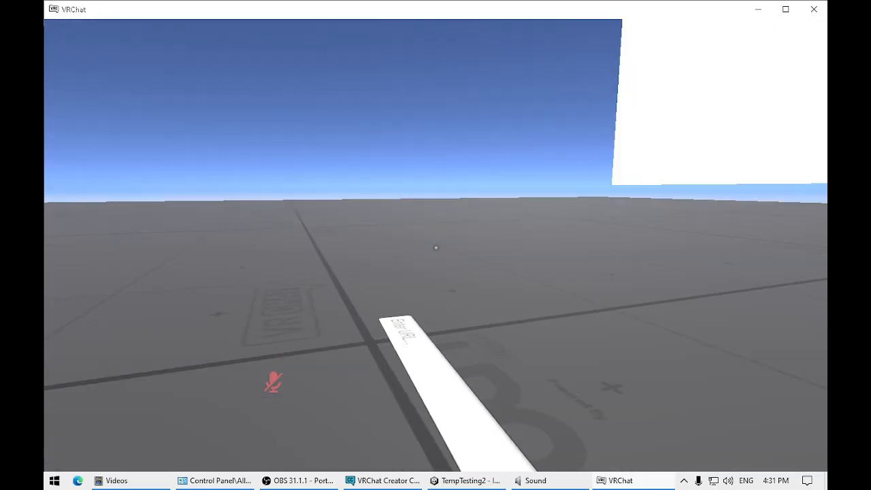
{"action": "key", "text": "a"}
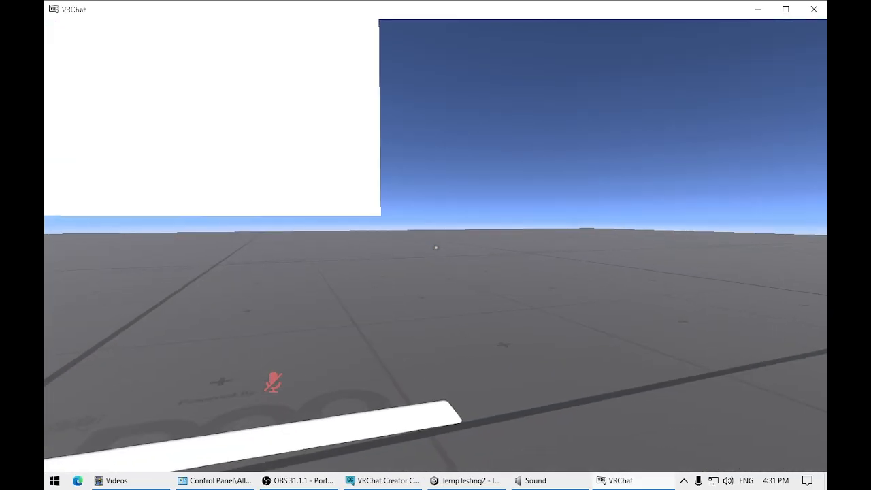
{"action": "key", "text": "w"}
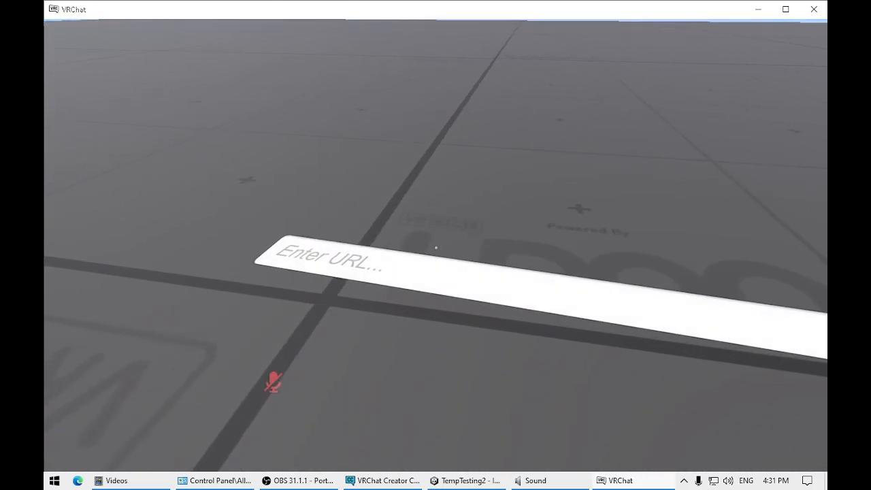
{"action": "left_click", "coordinate": [440, 253]}
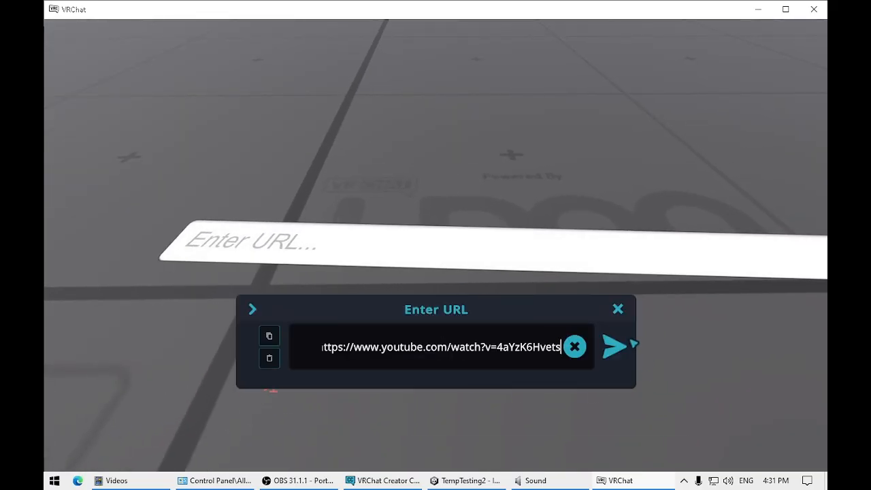
{"action": "left_click", "coordinate": [615, 347]}
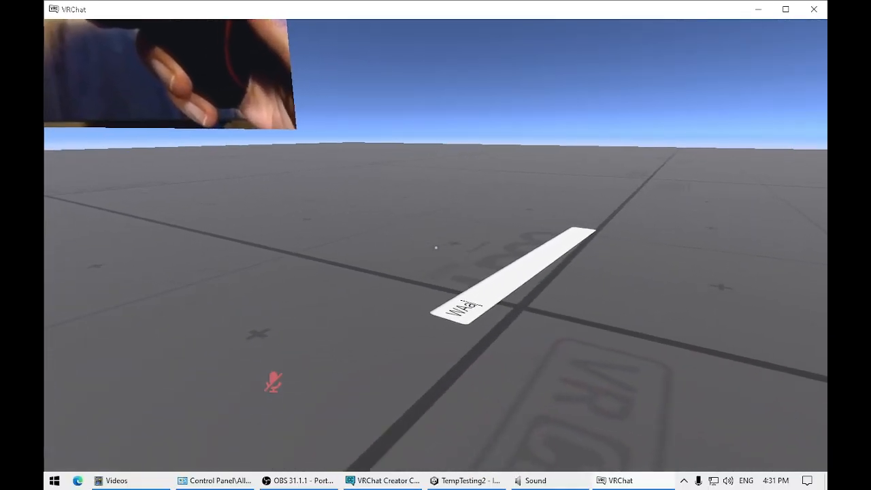
Step: Walk around the Screen and URL bar in the test world to check the video playback from different sides
{"action": "type", "text": "wddddddww"}
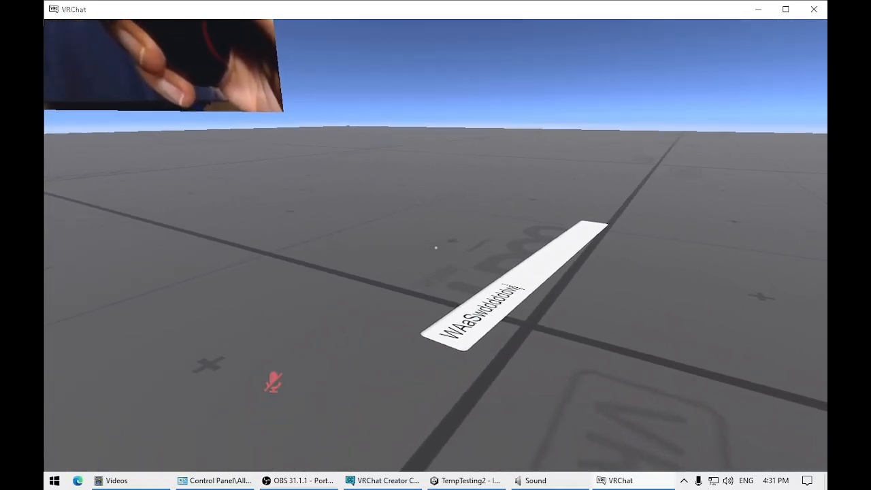
{"action": "type", "text": "wwwwwwww"}
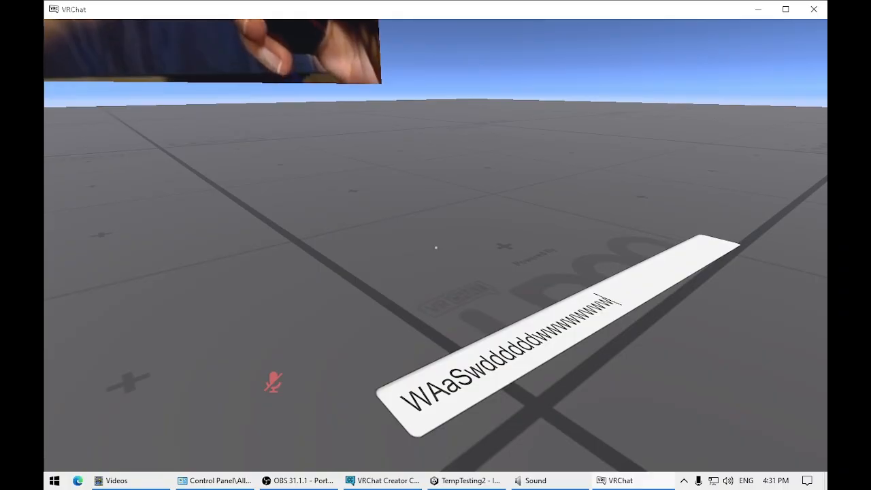
{"action": "type", "text": "aa"}
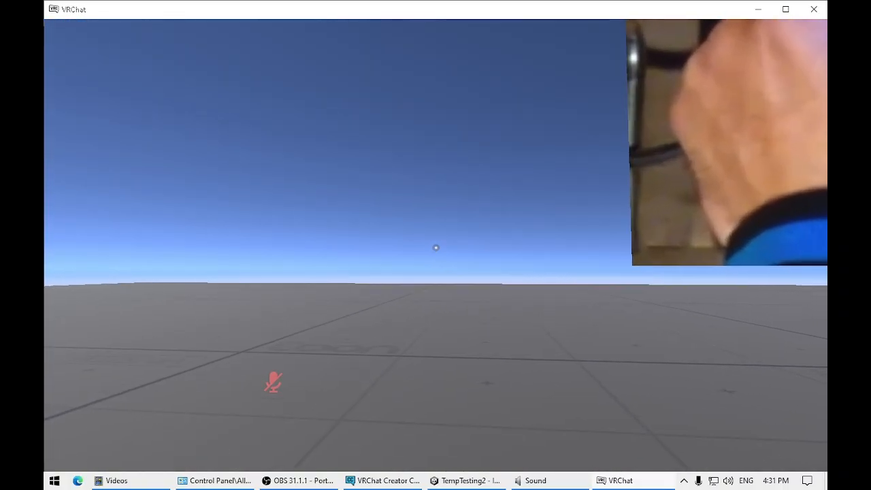
{"action": "type", "text": "w"}
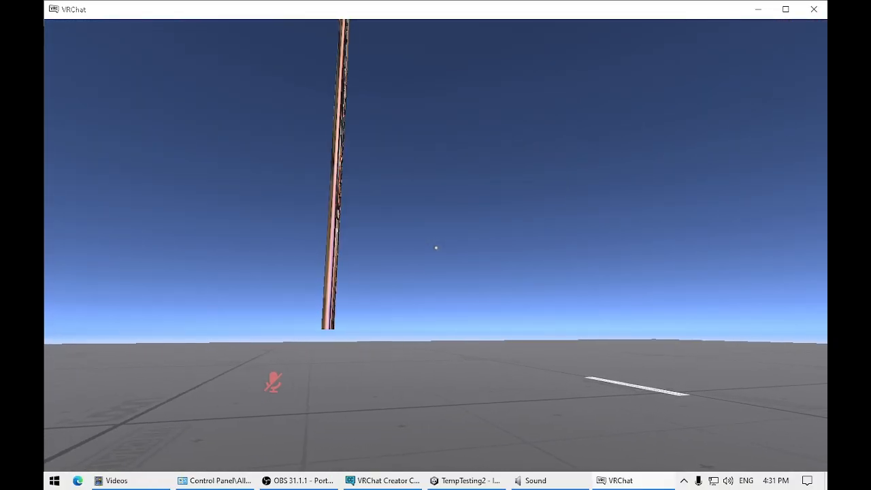
{"action": "type", "text": "d"}
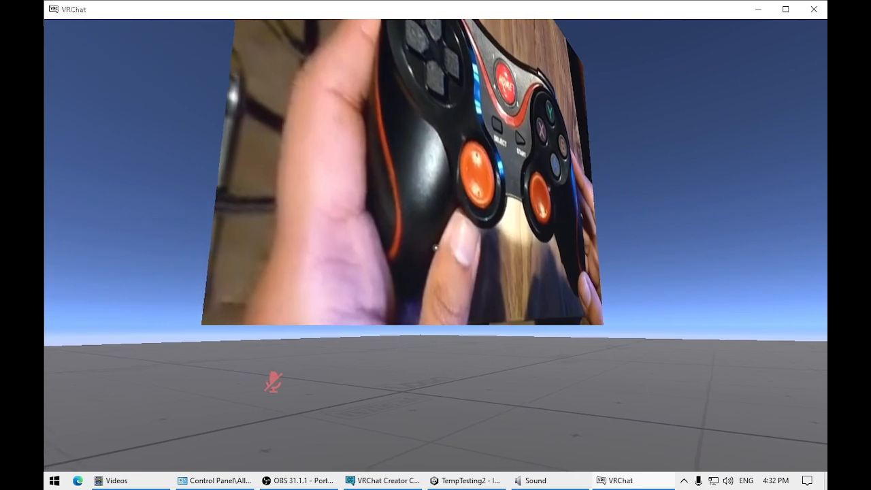
{"action": "type", "text": "w"}
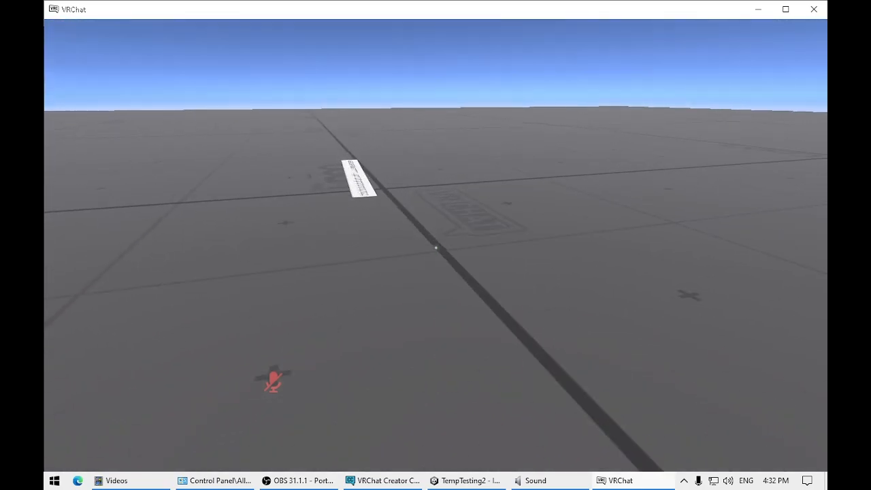
{"action": "type", "text": "w"}
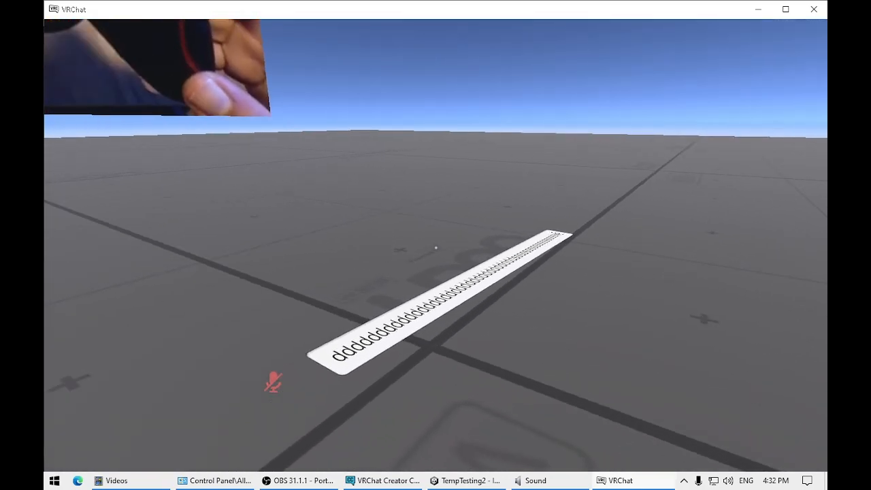
{"action": "type", "text": "ssssssssssssssssssssssswsssssss"}
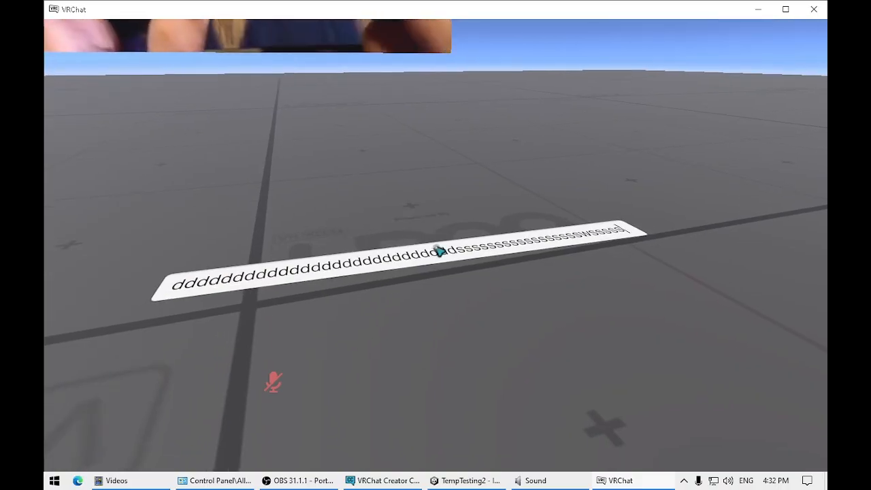
{"action": "left_click", "coordinate": [439, 251]}
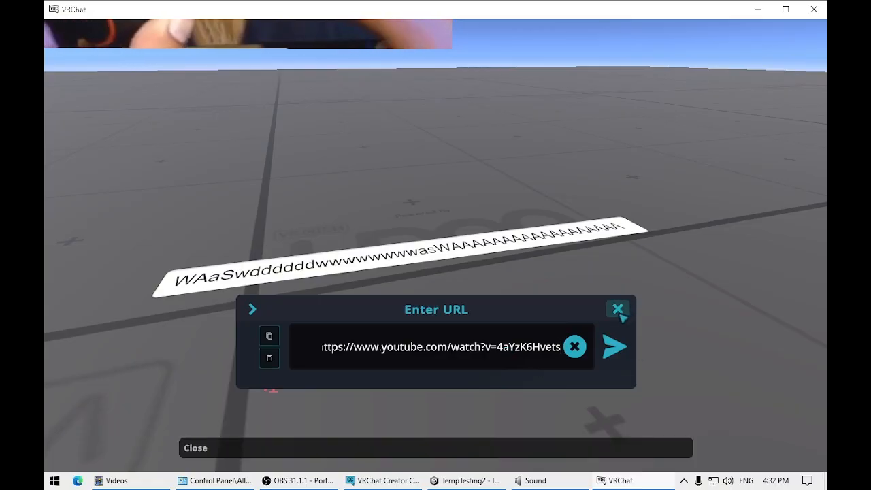
{"action": "left_click", "coordinate": [616, 349]}
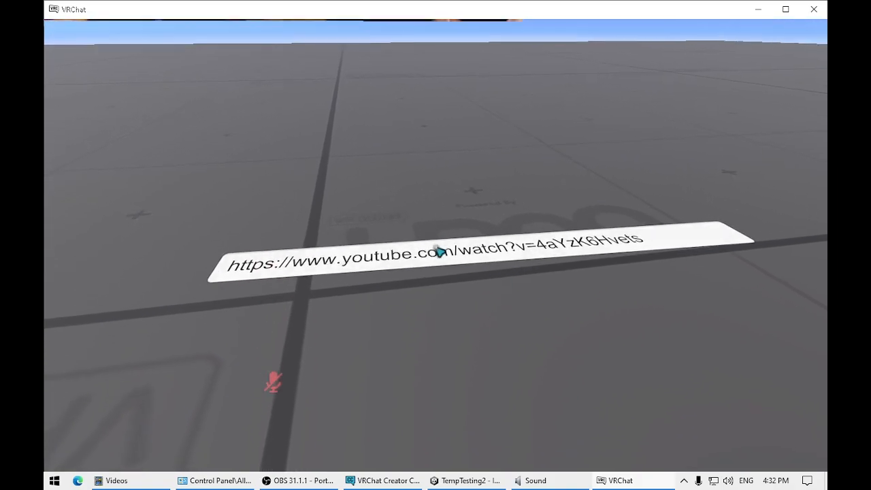
Step: Clear the YouTube address from the world's URL bar entry, enter the test text cfh instead, and submit it
{"action": "left_click", "coordinate": [439, 252]}
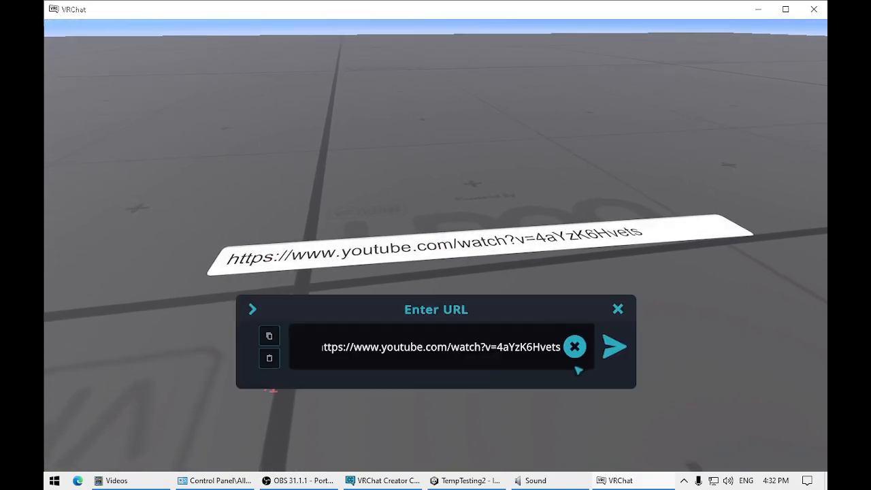
{"action": "left_click", "coordinate": [575, 348]}
{"action": "type", "text": "cfh"}
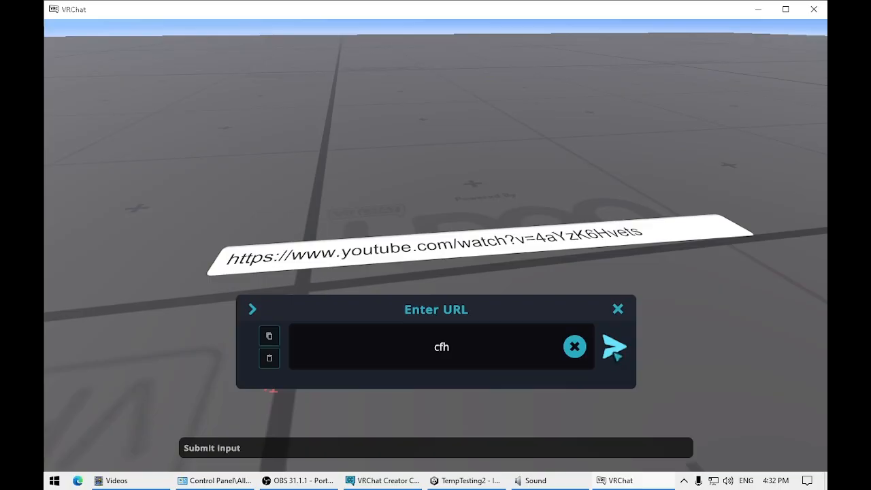
{"action": "key", "text": "Return"}
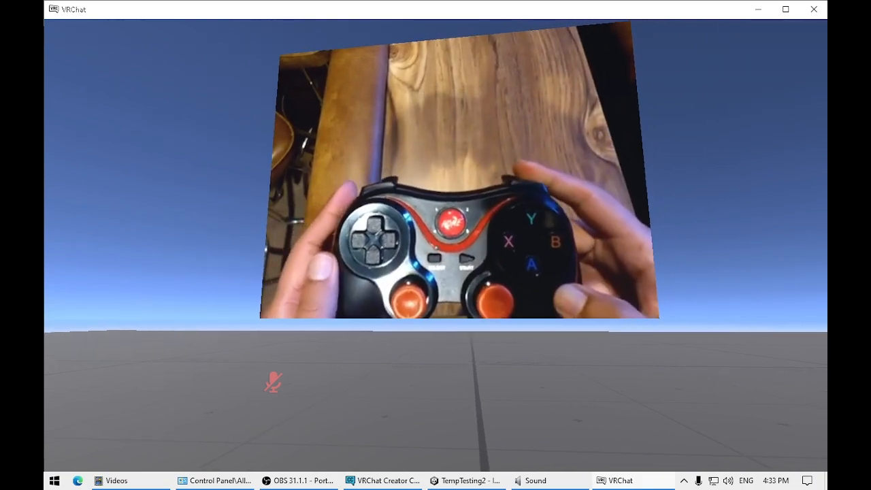
{"action": "key", "text": "super"}
{"action": "left_click", "coordinate": [685, 480]}
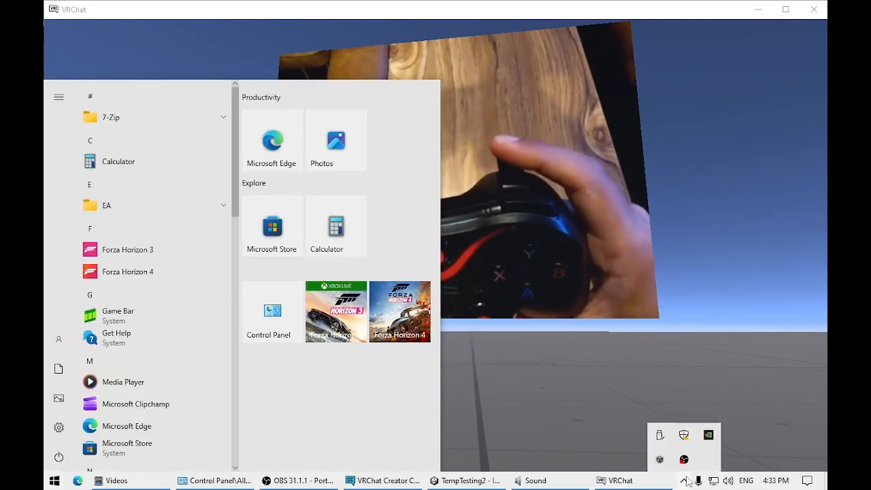
{"action": "right_click", "coordinate": [684, 460]}
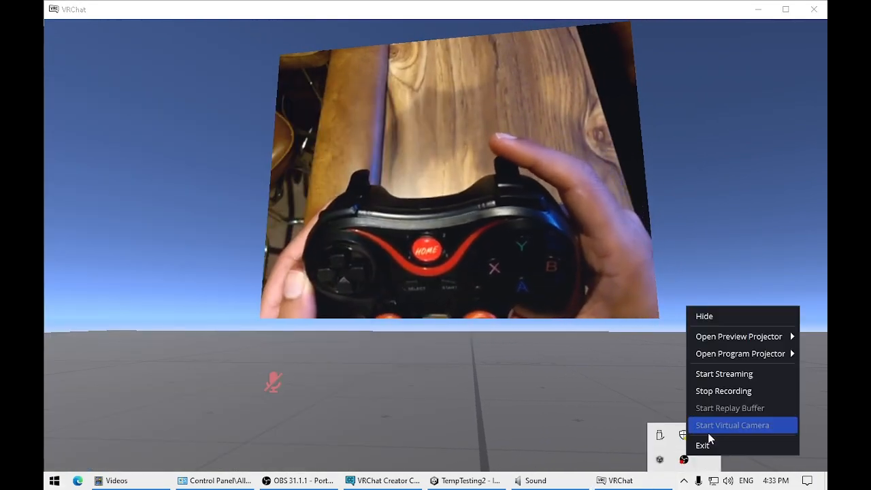